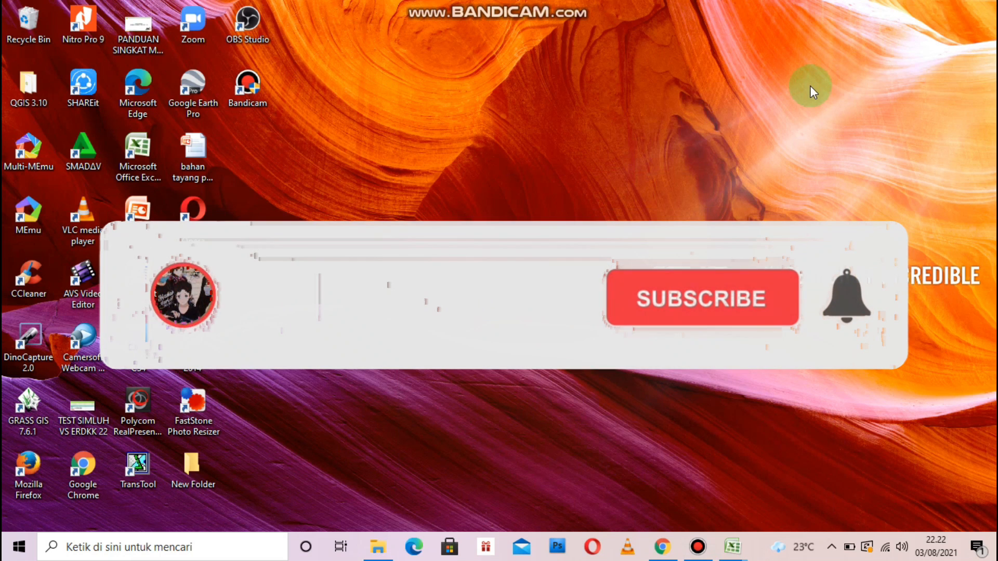
# Switch to Chrome and log in to e-RDKK with the prefilled account, choosing 2022 as the year
pyautogui.click(662, 547)
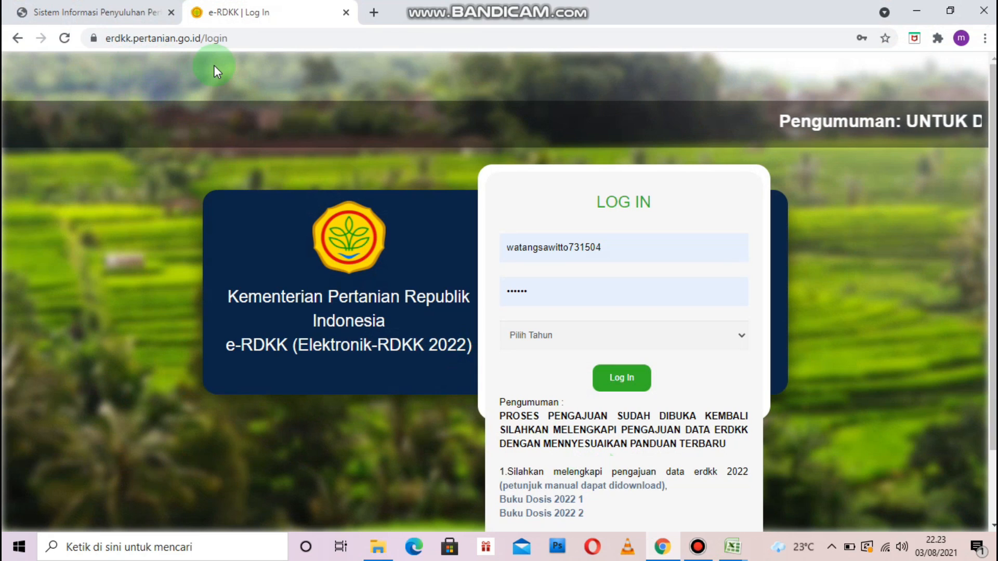
pyautogui.click(587, 338)
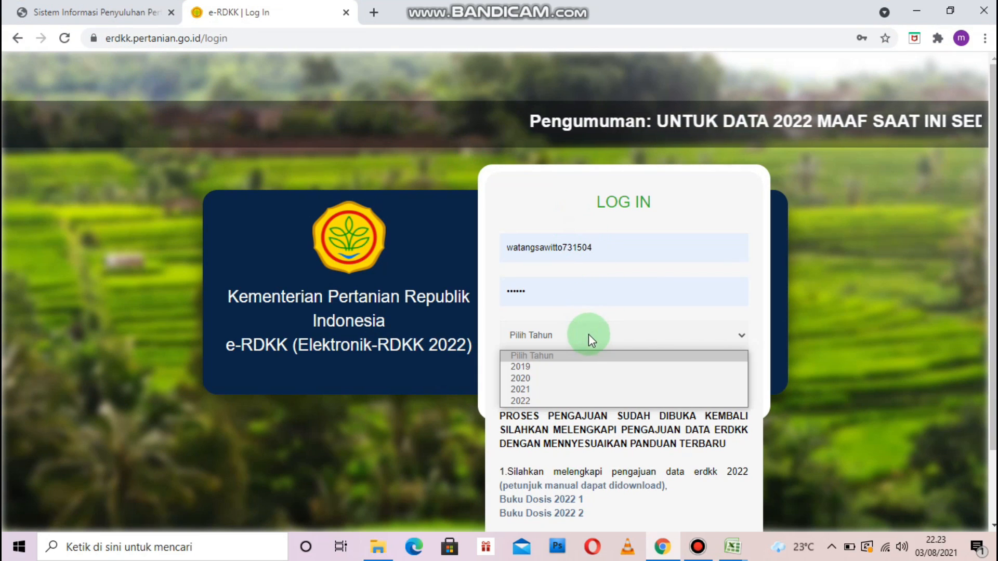
pyautogui.click(529, 399)
pyautogui.scroll(-2, 529, 400)
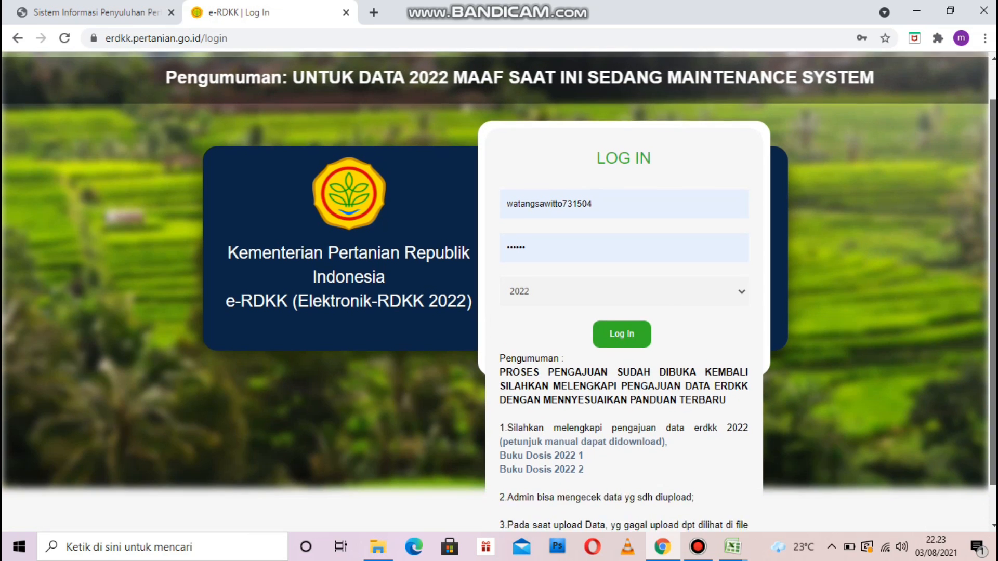
pyautogui.scroll(-2, 499, 291)
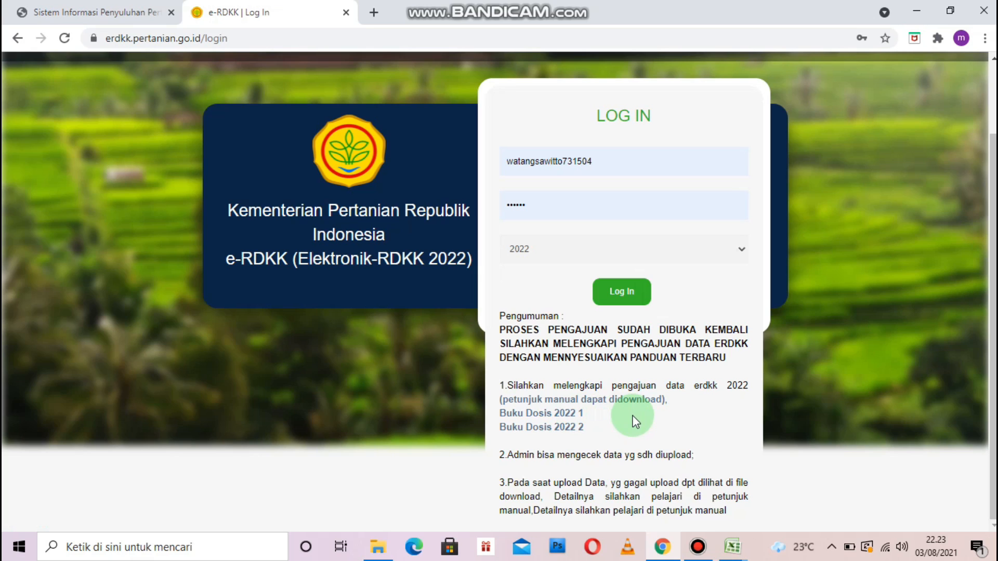
pyautogui.click(625, 294)
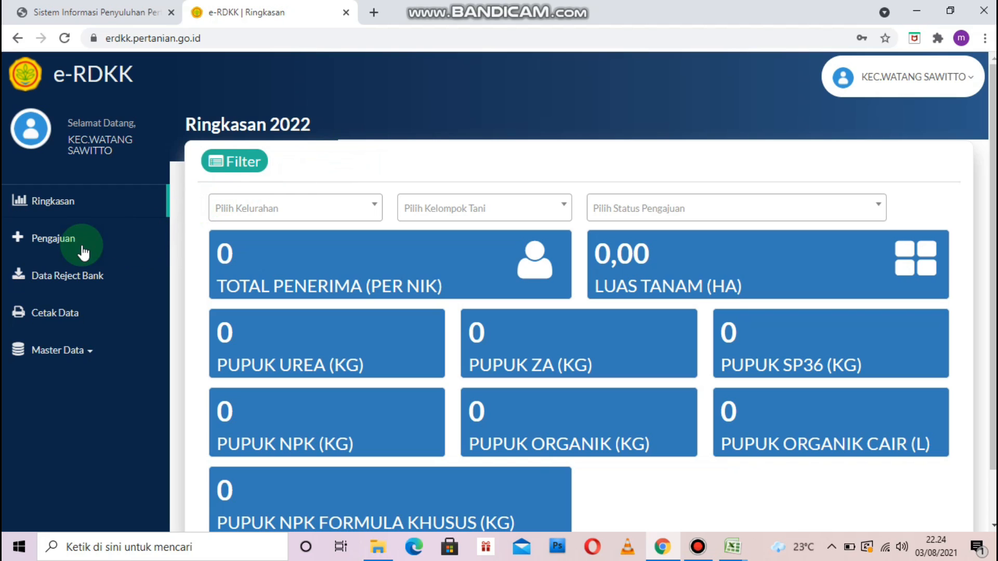
# Open the Pengajuan page, view the upload instructions through to the Upload CSV stage, and close them
pyautogui.click(61, 238)
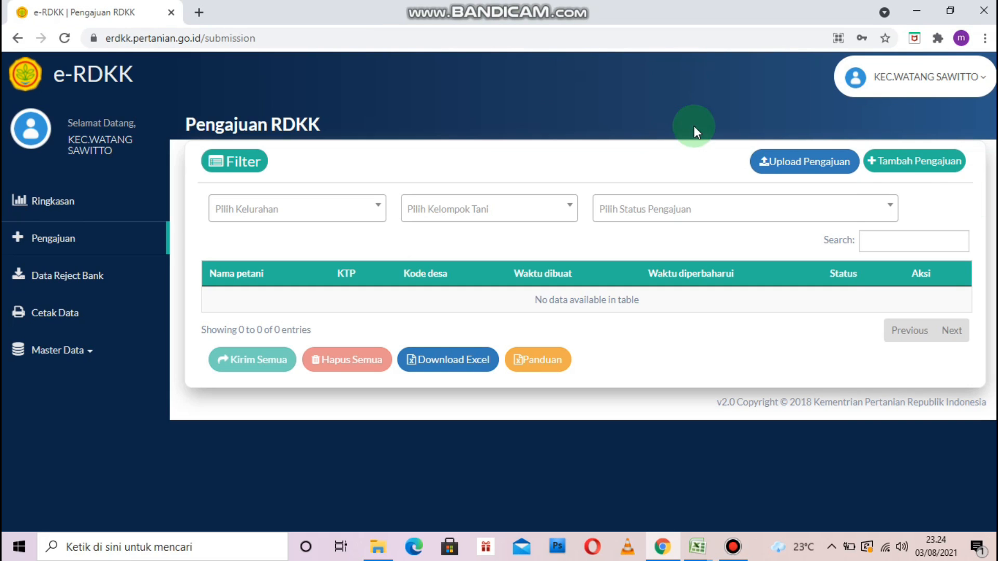
pyautogui.click(783, 160)
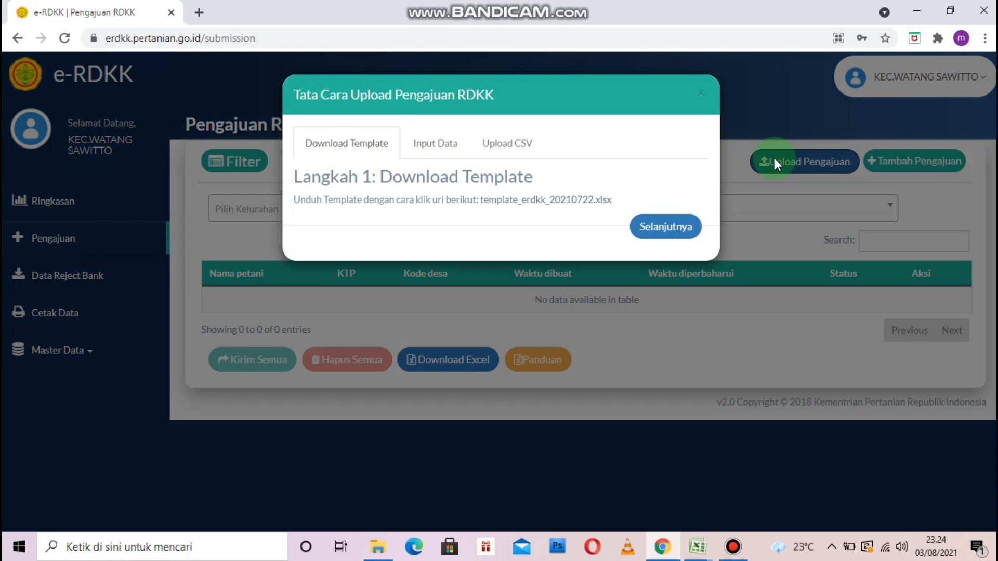
pyautogui.doubleClick(628, 231)
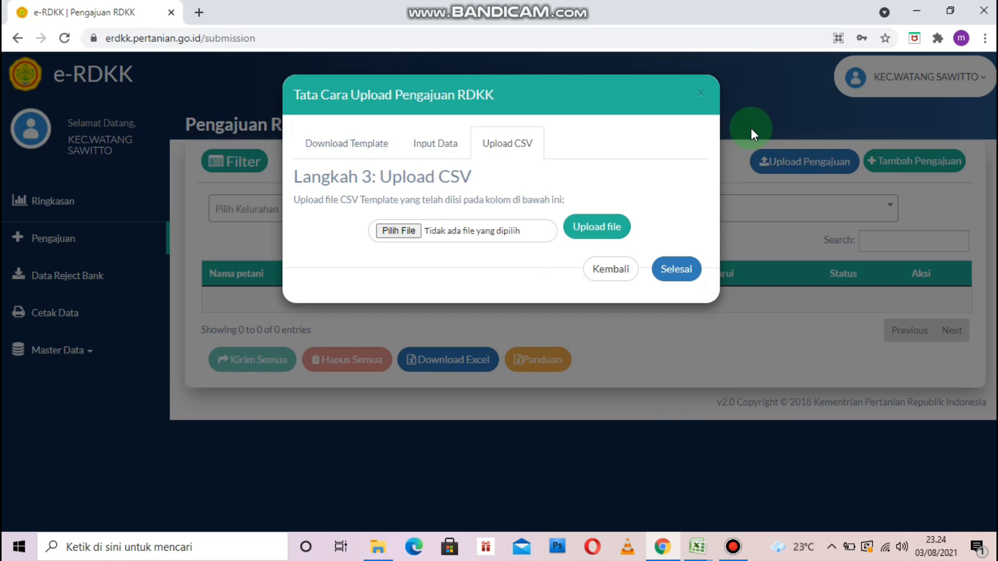
pyautogui.click(757, 108)
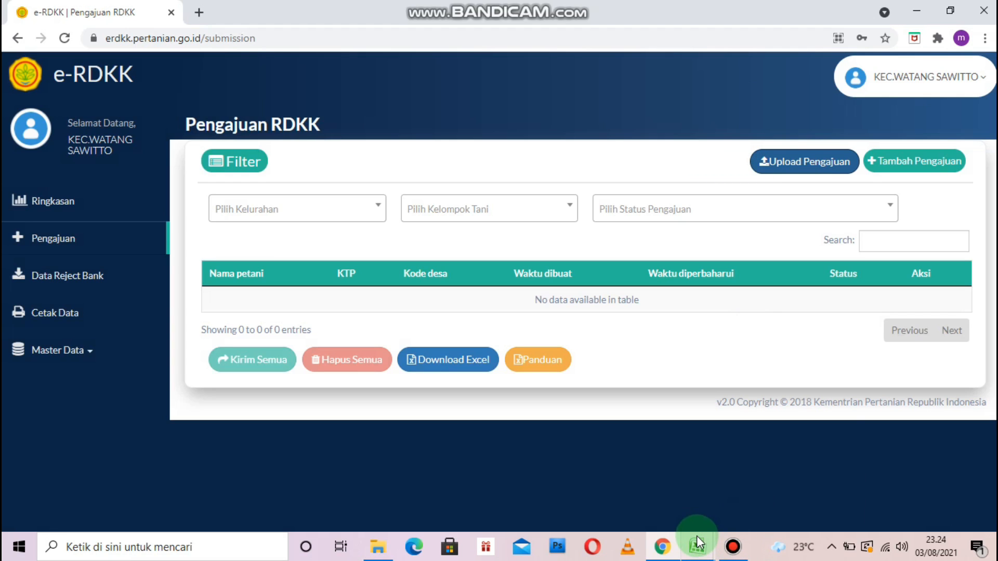
# Switch to the pengajuan_rdkk_2022 workbook in Excel and review row 2 from Nama Penyuluh through ID Poktan
pyautogui.moveTo(698, 546)
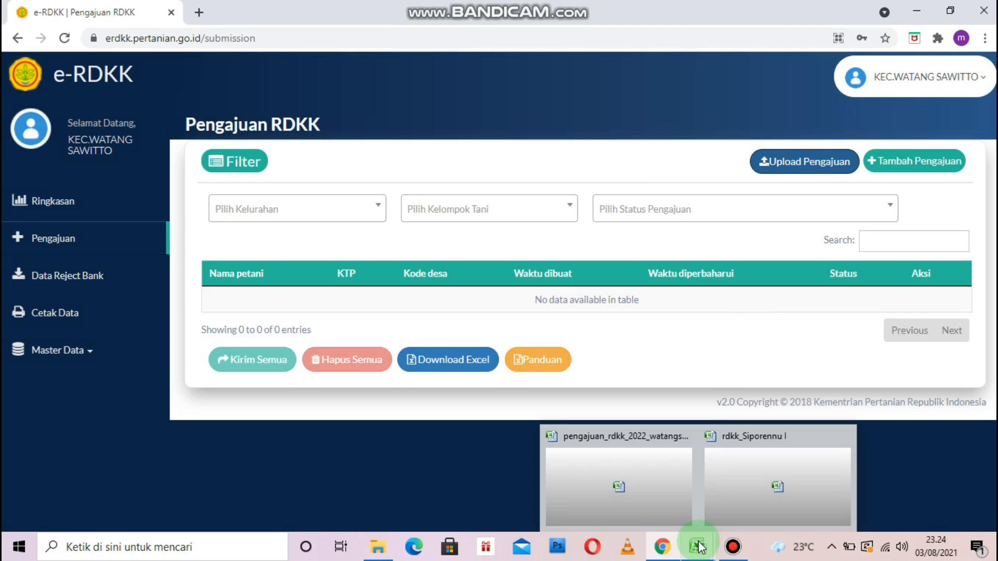
pyautogui.click(636, 491)
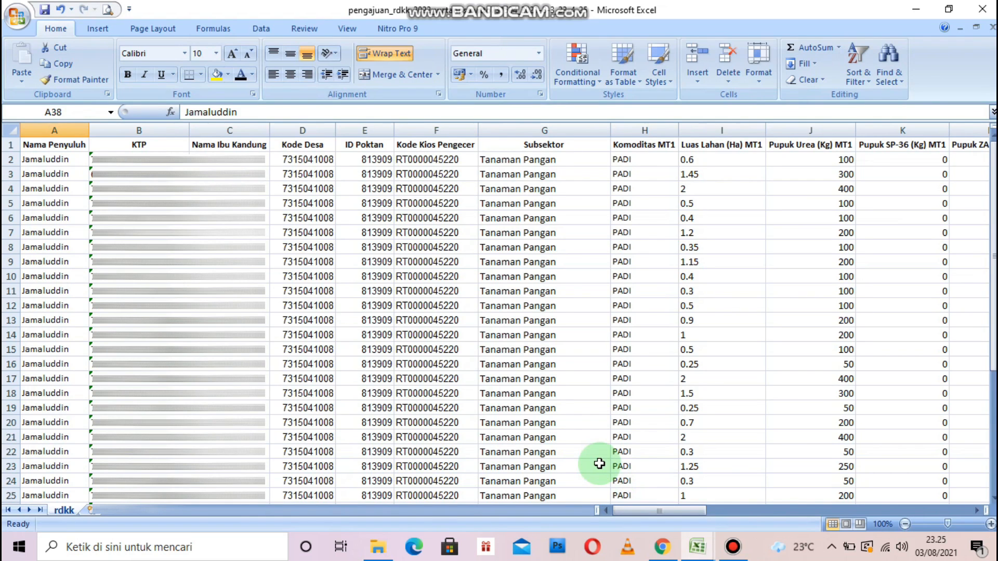
pyautogui.click(56, 160)
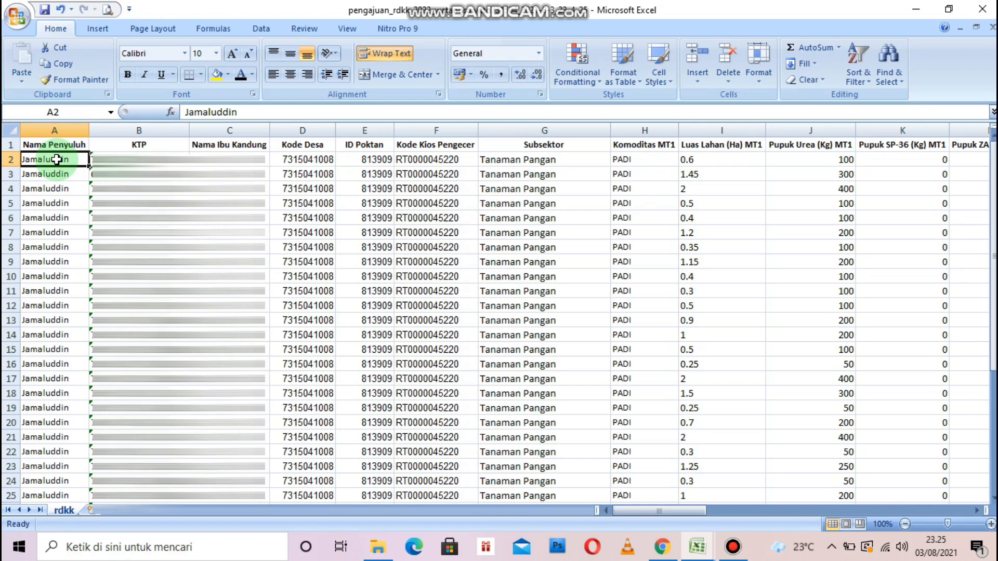
pyautogui.press('Right')
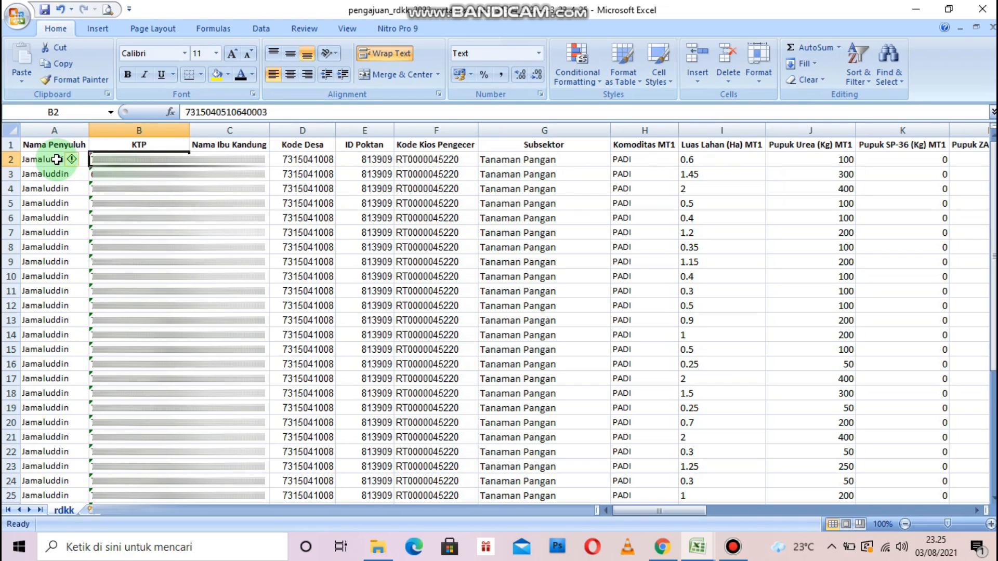
pyautogui.press('Right')
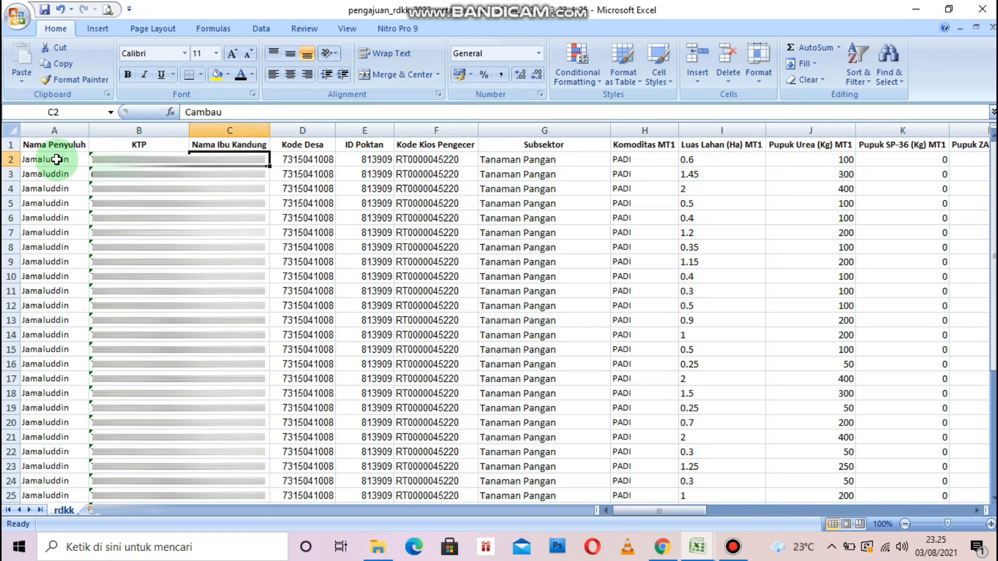
pyautogui.press('Right')
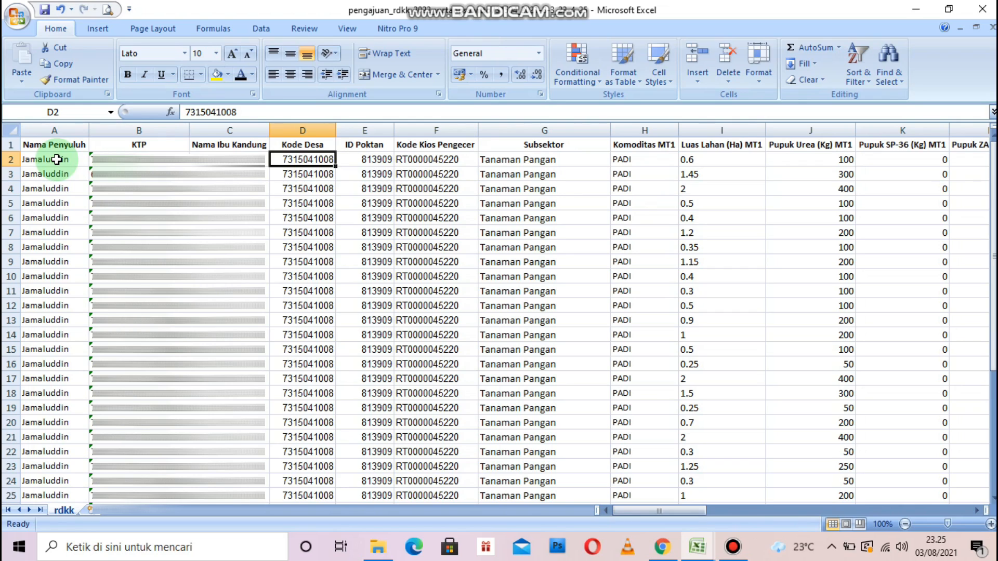
pyautogui.press('Right')
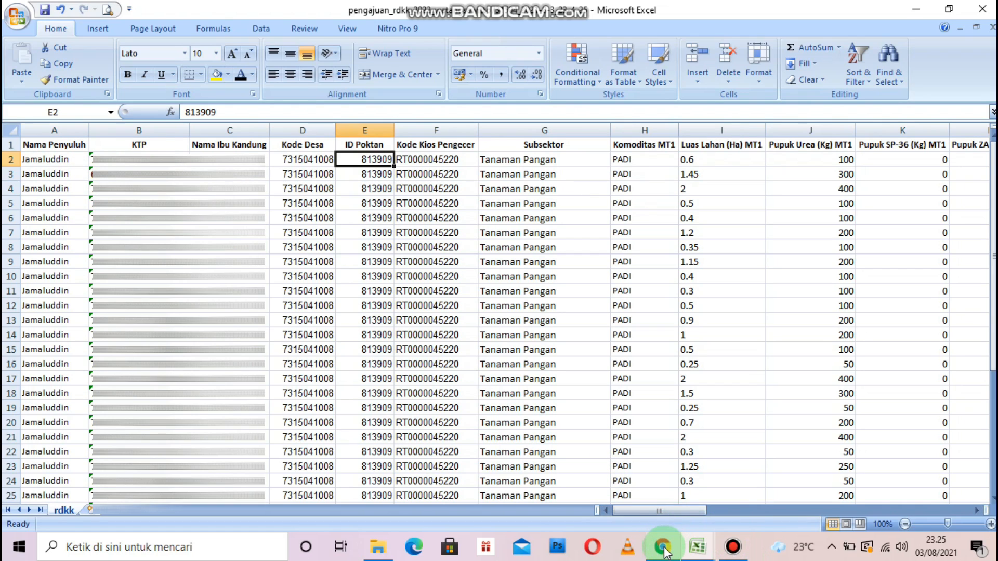
# Switch to e-RDKK in Chrome and look up the group ID in the Kelompok Tani master data for SIPARAPPE, searching for "sipor"
pyautogui.moveTo(663, 549)
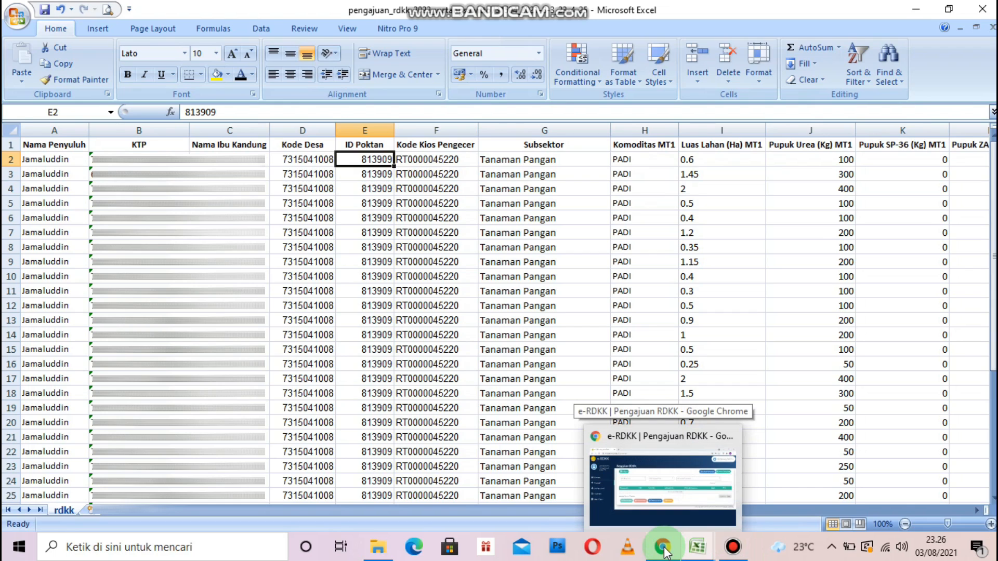
pyautogui.click(663, 549)
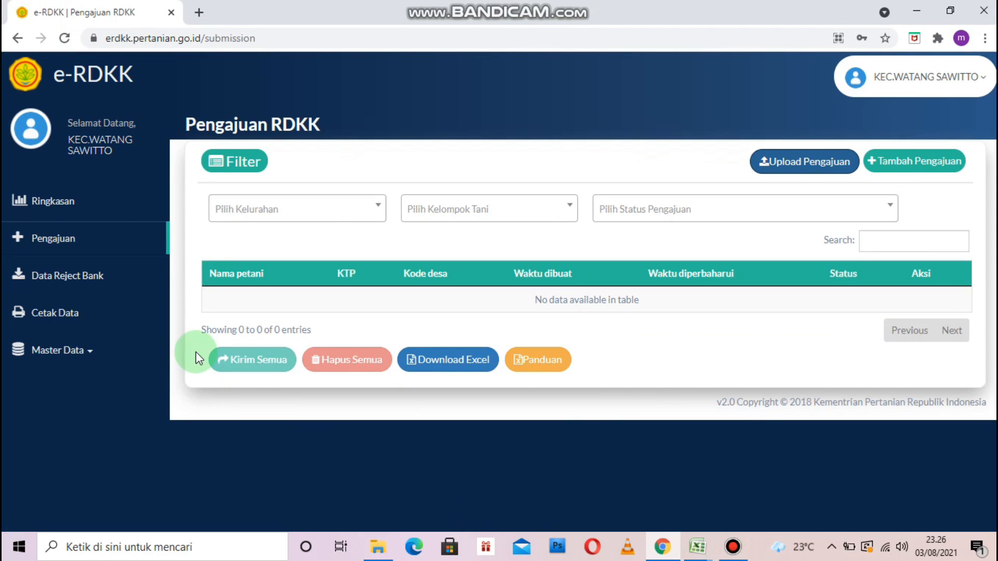
pyautogui.click(82, 353)
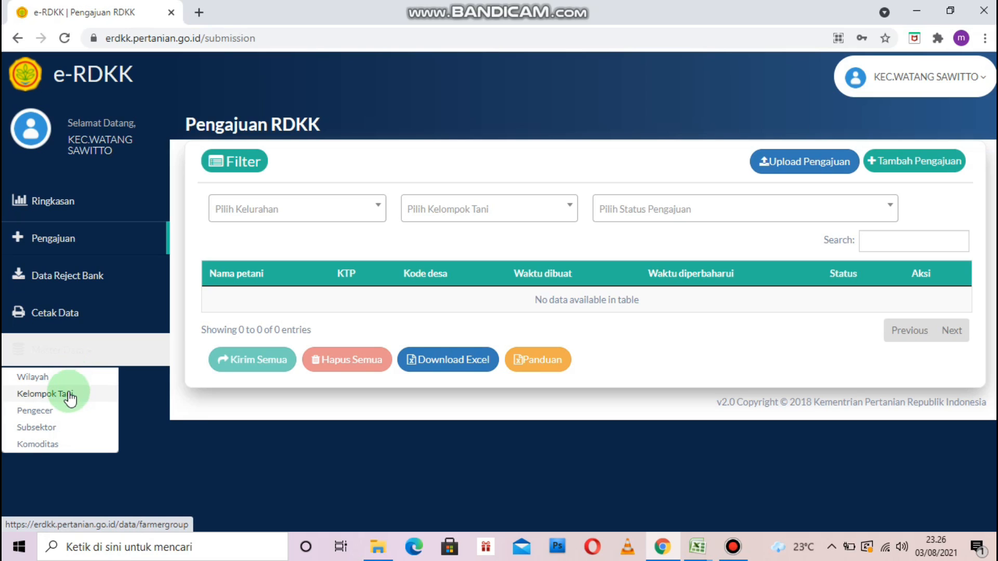
pyautogui.click(52, 395)
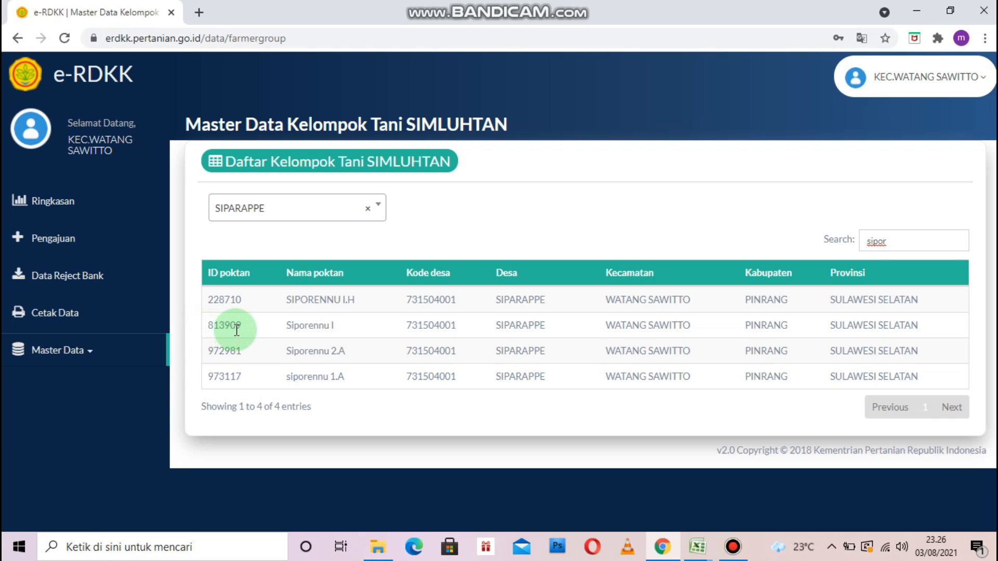
# Return to the Excel workbook and review row 2 from Kode Kios Pengecer through the MT1 fertilizer columns up to Pupuk Organik
pyautogui.hotkey('alt', 'Tab')
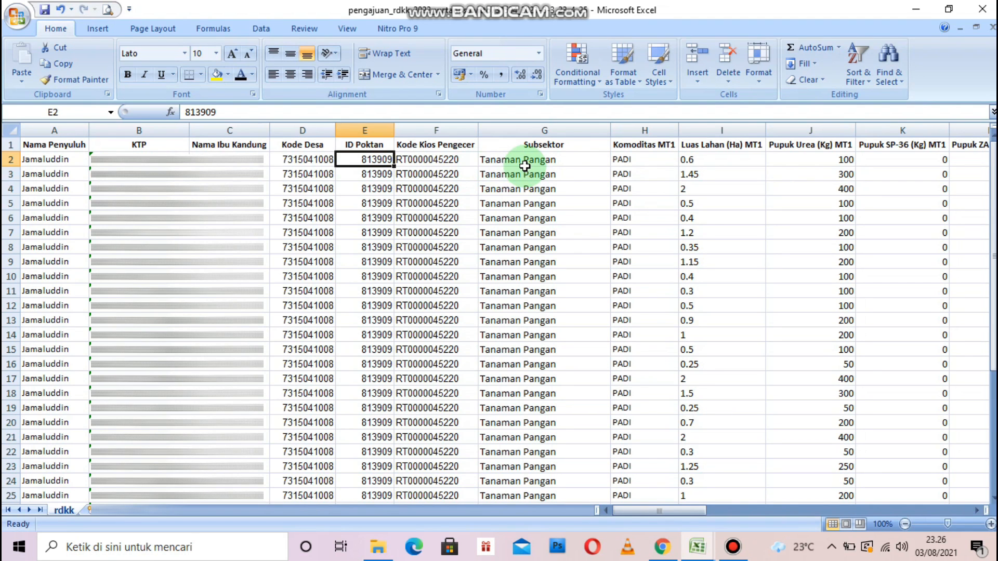
pyautogui.press('Right')
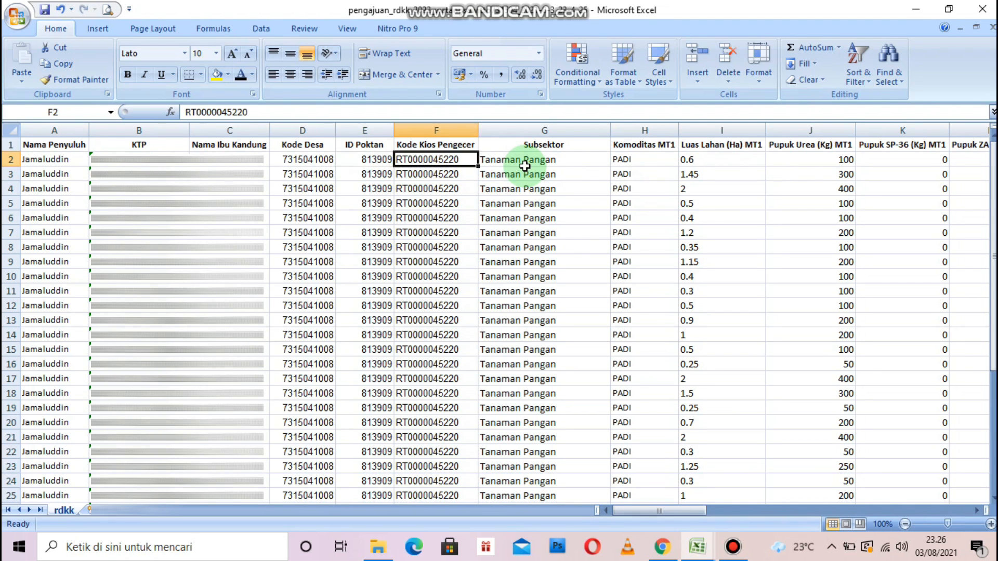
pyautogui.press('Right')
pyautogui.press('Right')
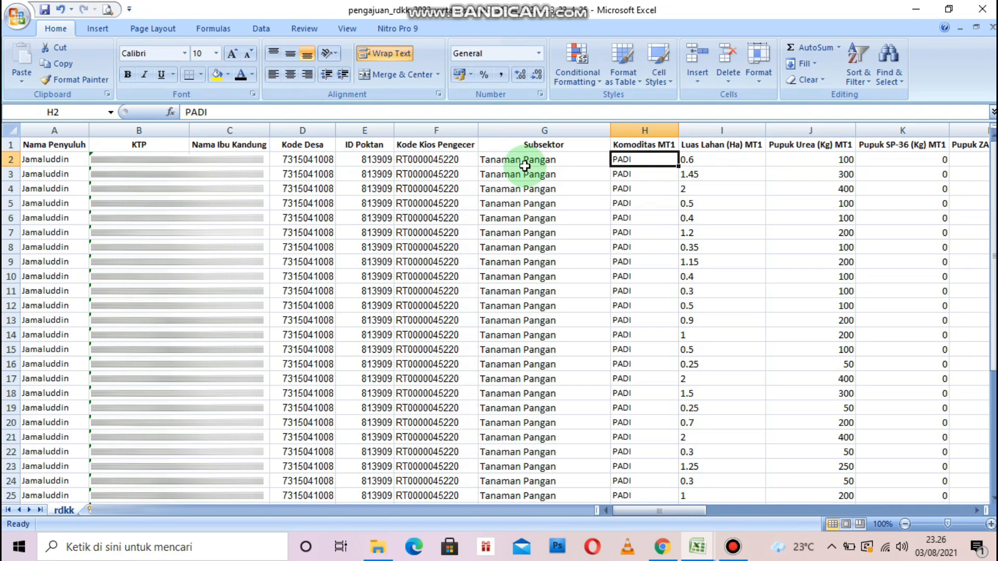
pyautogui.press('Right')
pyautogui.press('Right')
pyautogui.press('Right')
pyautogui.press('Right')
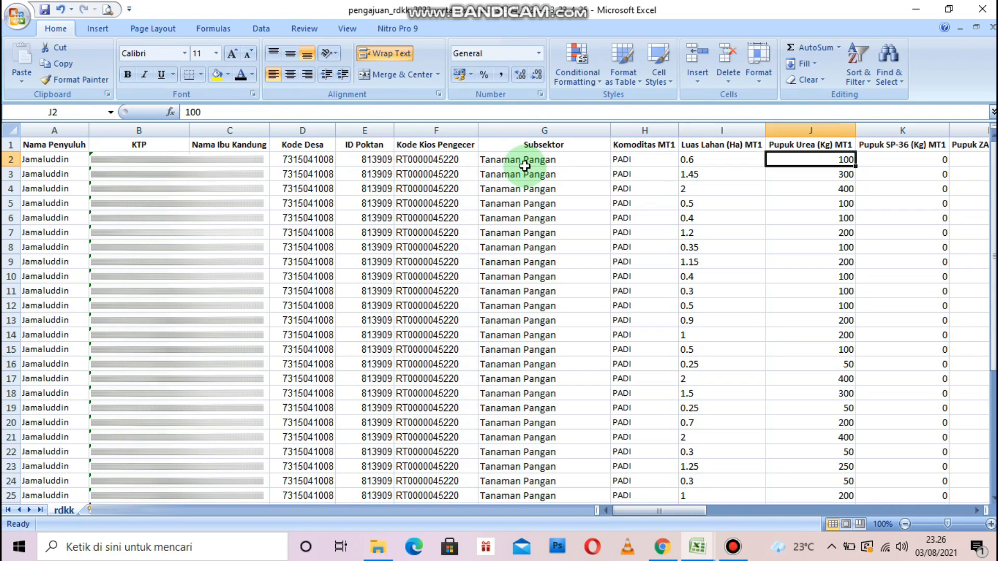
pyautogui.press('Right')
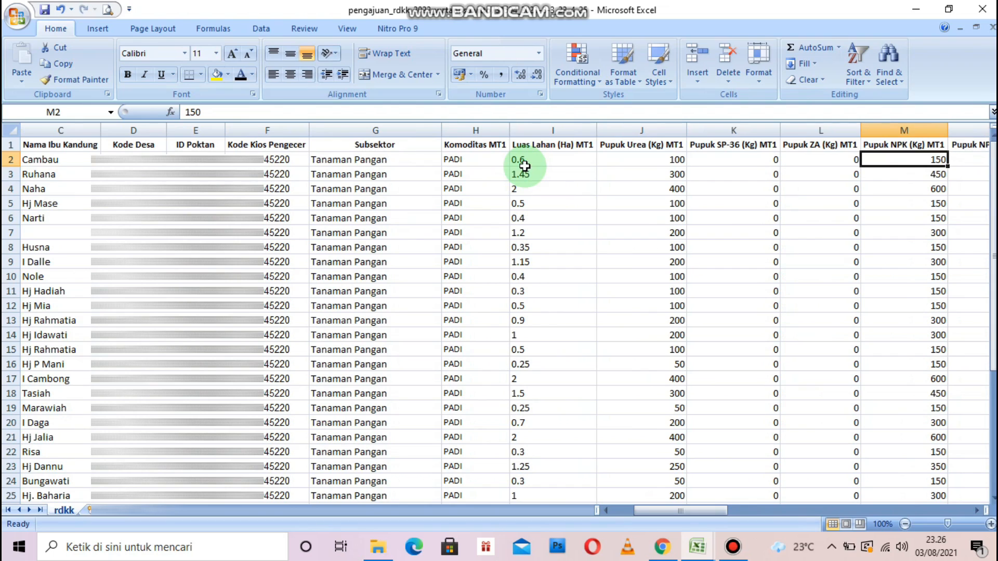
pyautogui.press('Right')
pyautogui.press('Right')
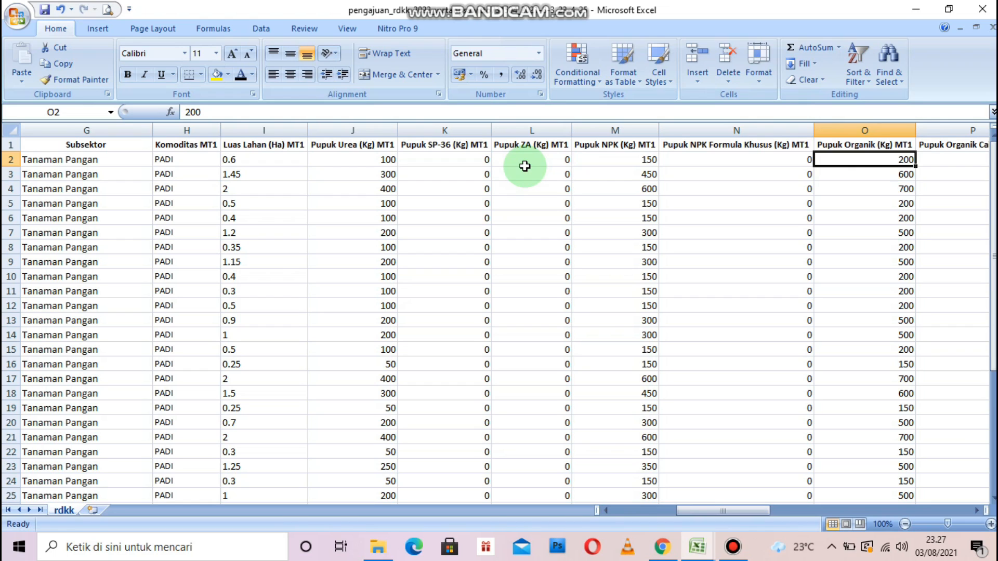
# Review the remaining row 2 entries across the MT2 and MT3 commodity, land area and fertilizer columns
pyautogui.press('Right')
pyautogui.press('Right')
pyautogui.press('Right')
pyautogui.press('Right')
pyautogui.press('Right')
pyautogui.press('Right')
pyautogui.press('Right')
pyautogui.press('Right')
pyautogui.press('Right')
pyautogui.press('Right')
pyautogui.press('Right')
pyautogui.press('Right')
pyautogui.press('Right')
pyautogui.press('Right')
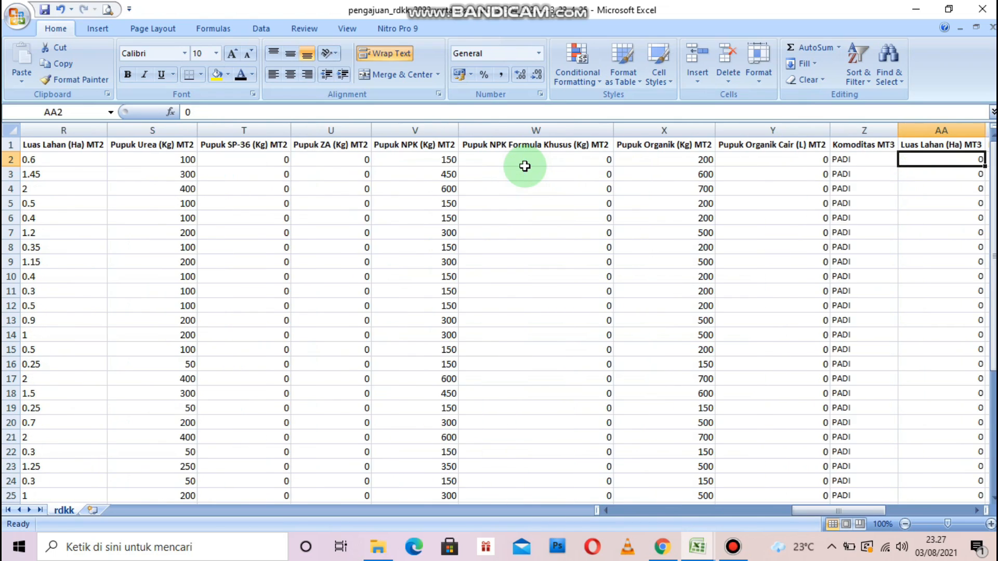
pyautogui.press('Right')
pyautogui.press('Right')
pyautogui.press('Right')
pyautogui.press('Right')
pyautogui.press('Right')
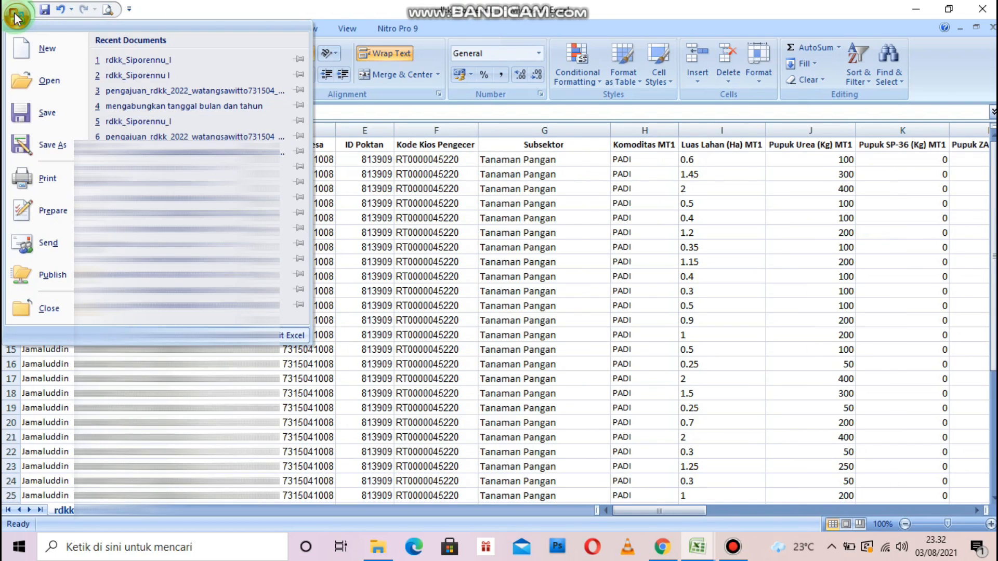
# Save the workbook as a CSV (Comma delimited) file named rdkk_Siporennu_I in the siparappe folder
pyautogui.moveTo(57, 143)
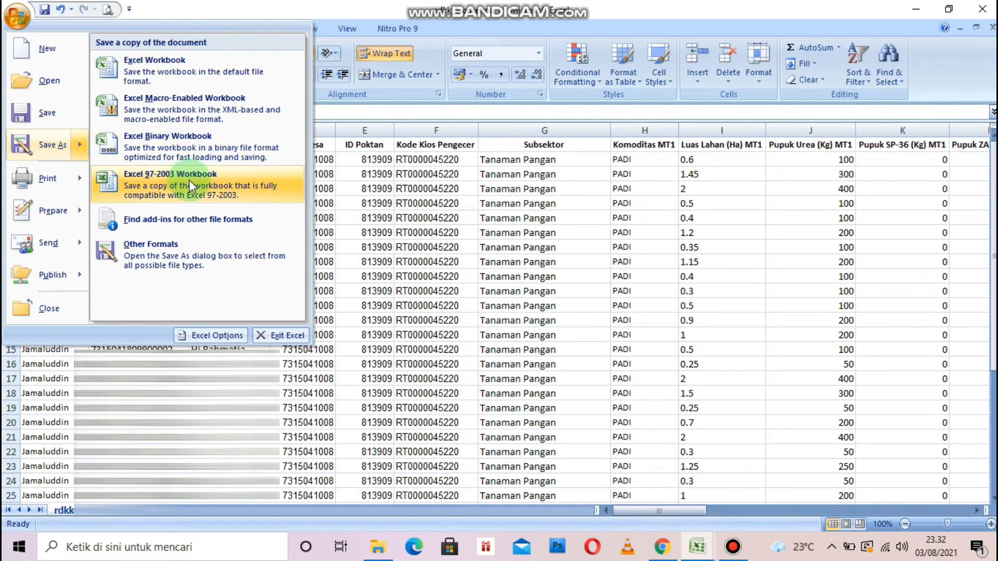
pyautogui.click(189, 180)
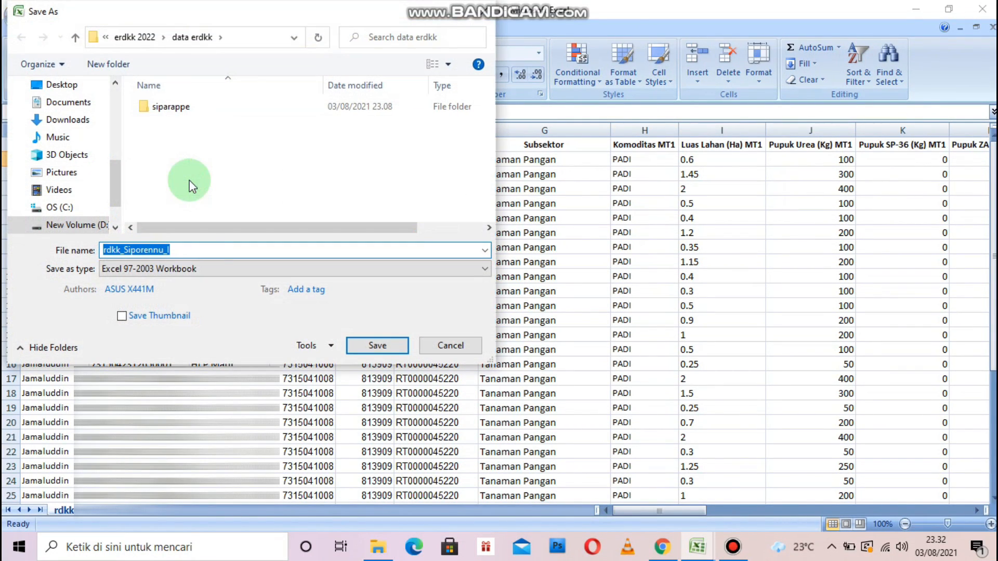
pyautogui.click(201, 271)
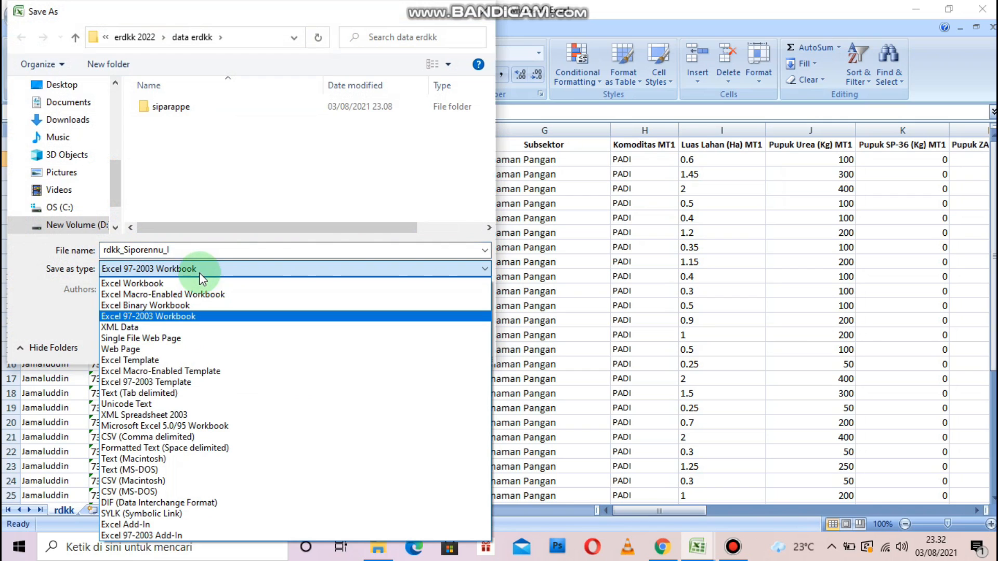
pyautogui.click(144, 435)
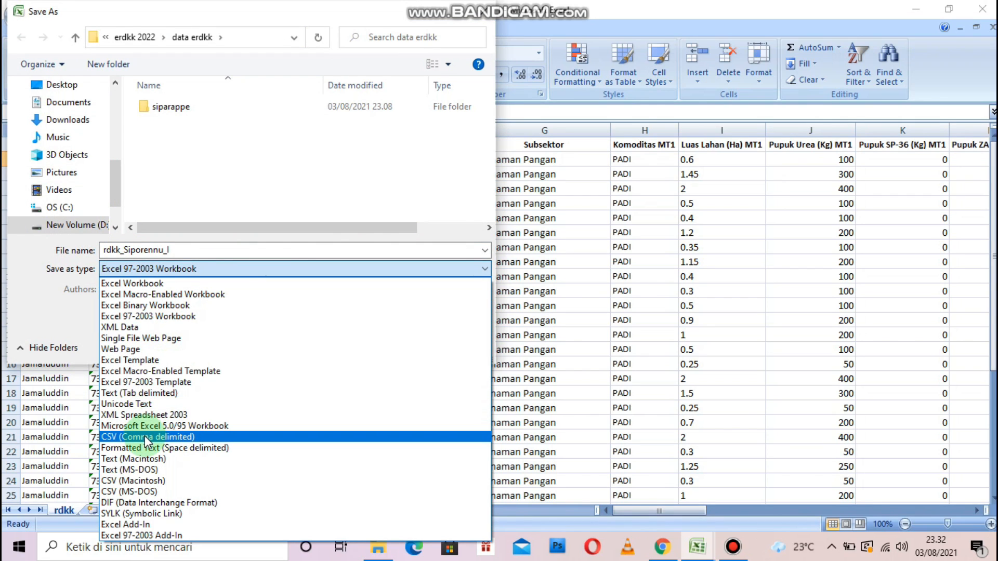
pyautogui.click(144, 435)
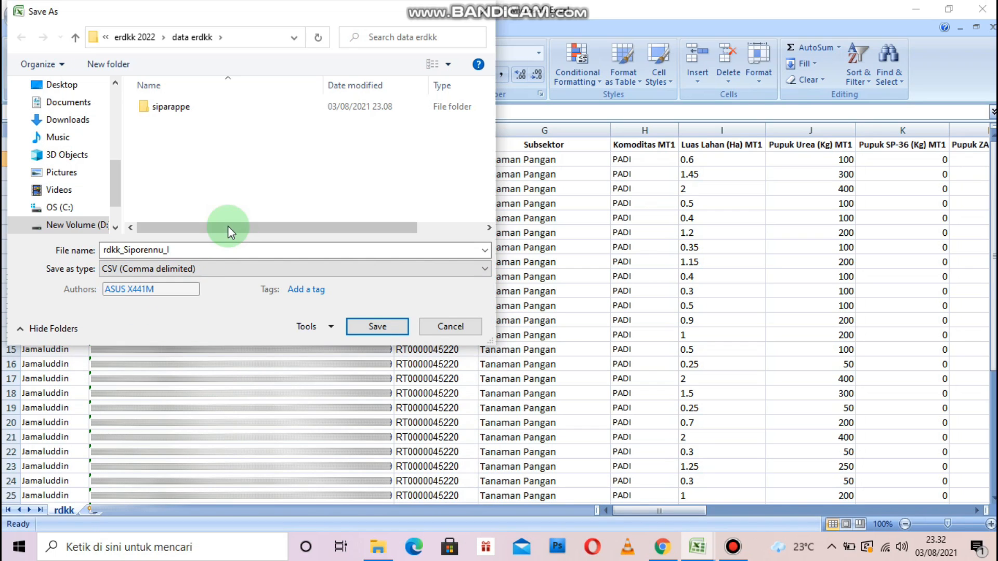
pyautogui.doubleClick(196, 111)
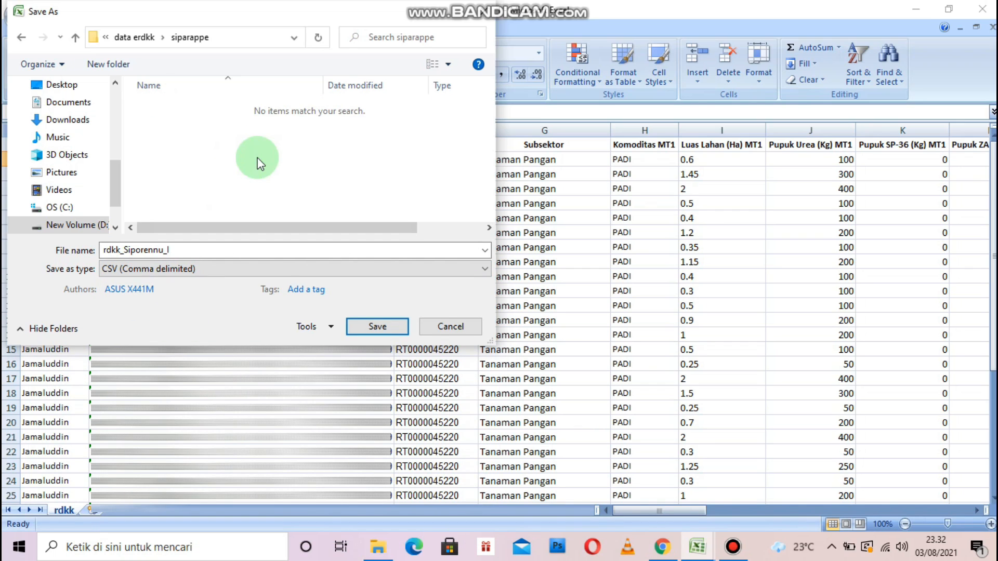
pyautogui.click(377, 327)
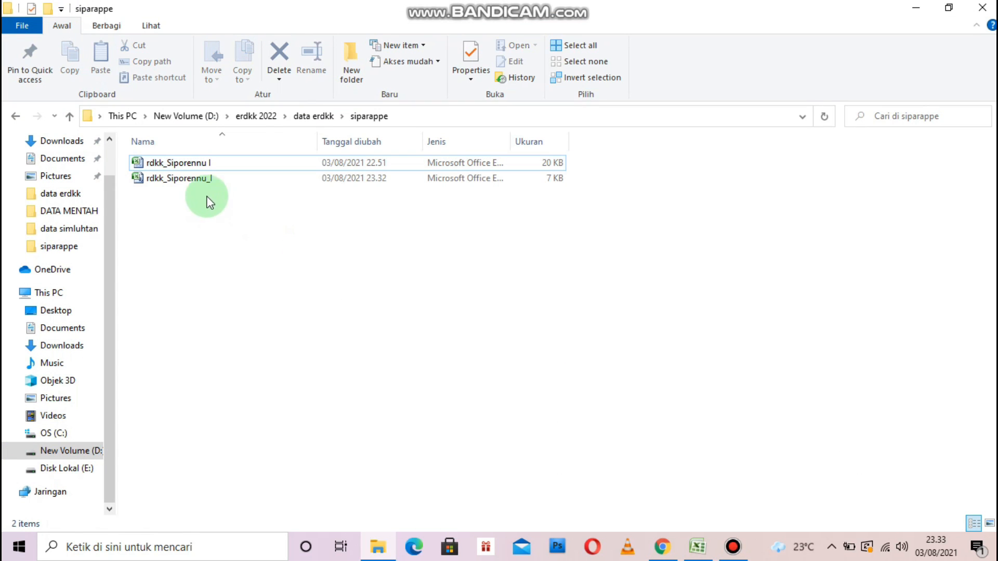
# Open the rdkk_Siporennu_I CSV file in Notepad, delete the empty line at the end, and save it on closing
pyautogui.click(213, 179)
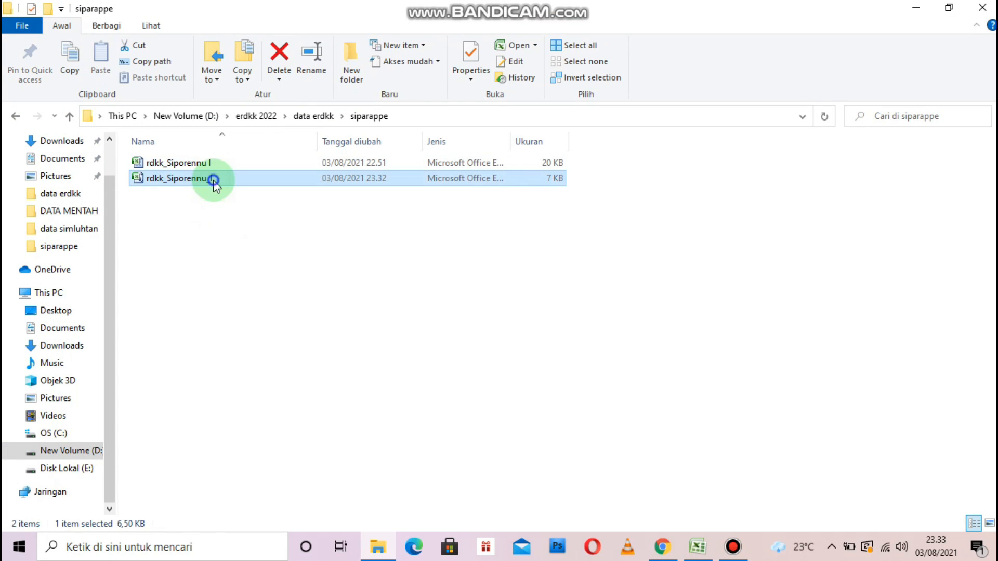
pyautogui.rightClick(213, 179)
pyautogui.moveTo(249, 287)
pyautogui.click(501, 324)
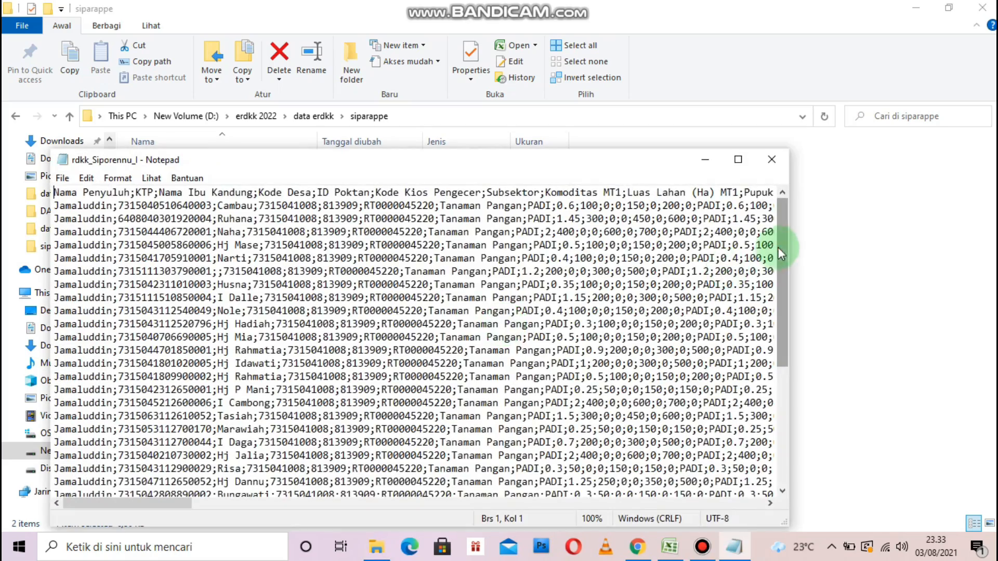
pyautogui.moveTo(778, 247); pyautogui.dragTo(782, 401)
pyautogui.moveTo(120, 504)
pyautogui.mouseDown()
pyautogui.moveTo(129, 504)
pyautogui.moveTo(115, 503)
pyautogui.mouseUp()
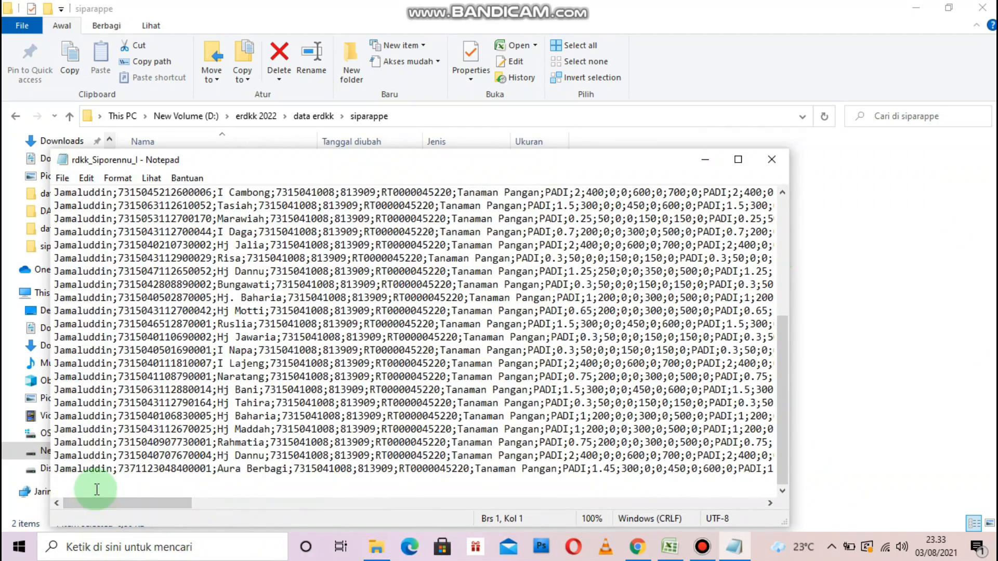
pyautogui.click(95, 488)
pyautogui.press('BackSpace')
pyautogui.click(771, 157)
pyautogui.click(447, 290)
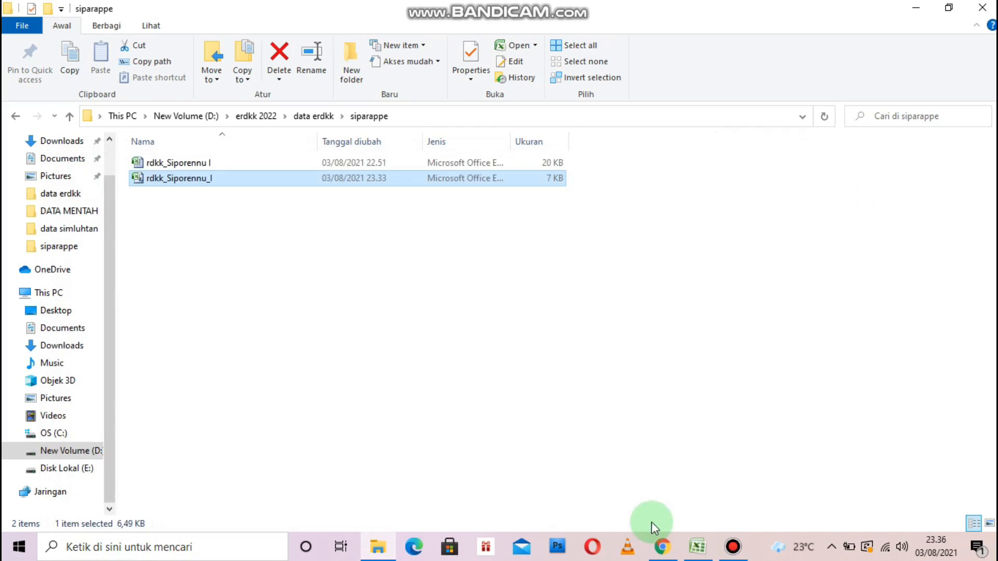
# Switch to e-RDKK in Chrome and start a submission upload, advancing through the instructions to Langkah 3: Upload CSV
pyautogui.click(662, 547)
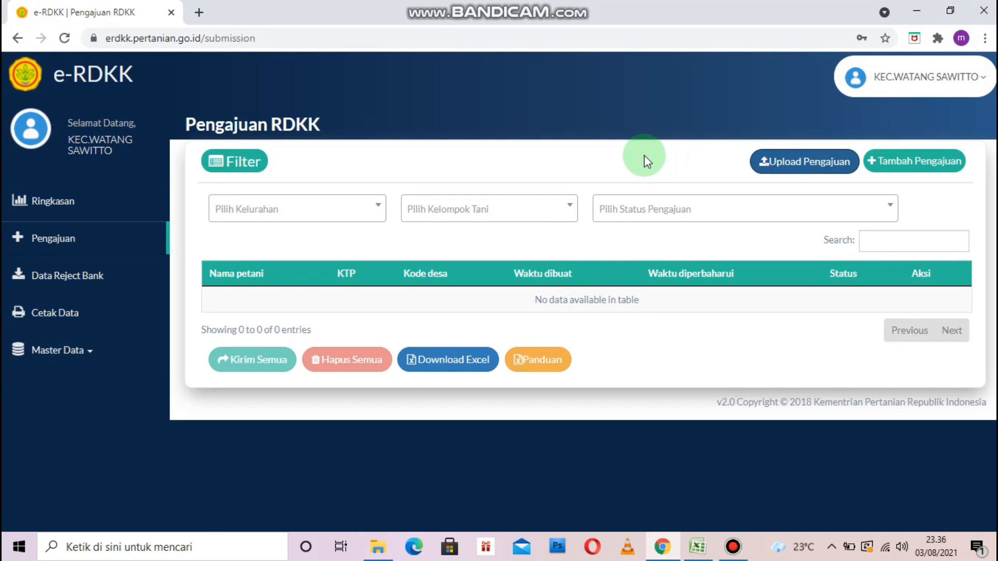
pyautogui.click(791, 164)
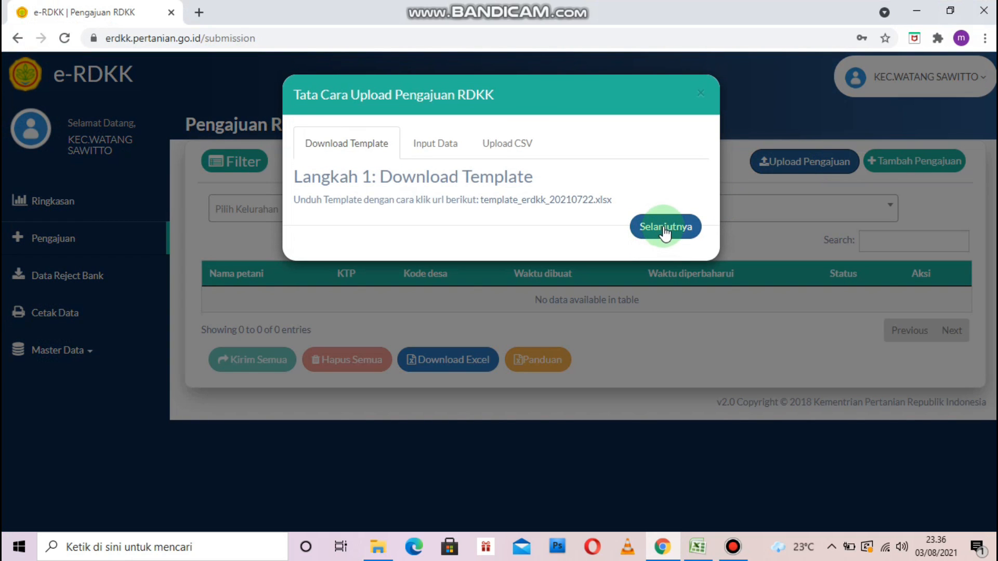
pyautogui.click(665, 231)
pyautogui.click(666, 471)
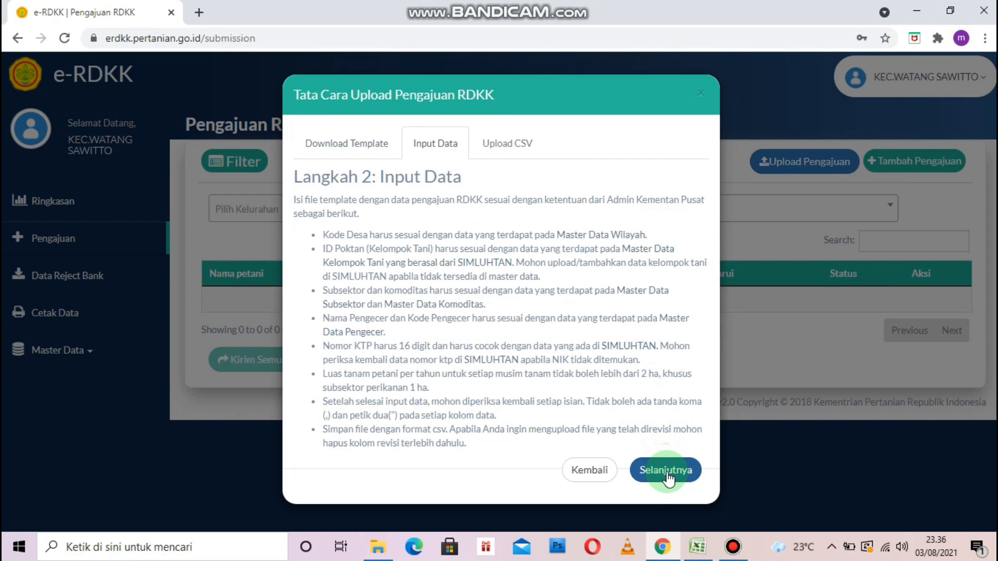
pyautogui.click(666, 472)
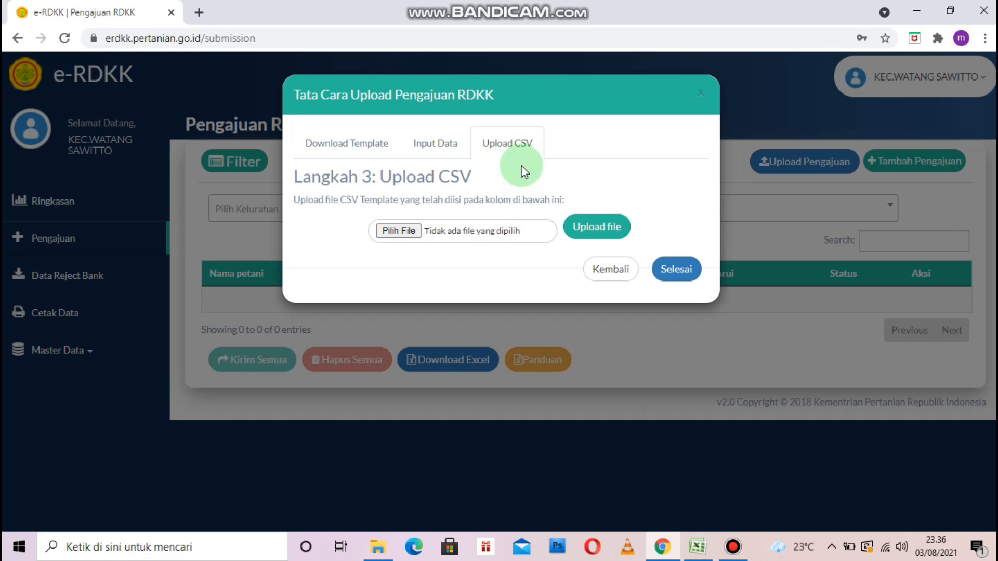
# Choose rdkk_Siporennu_I.csv from the siparappe folder and upload it as the submission file
pyautogui.click(407, 229)
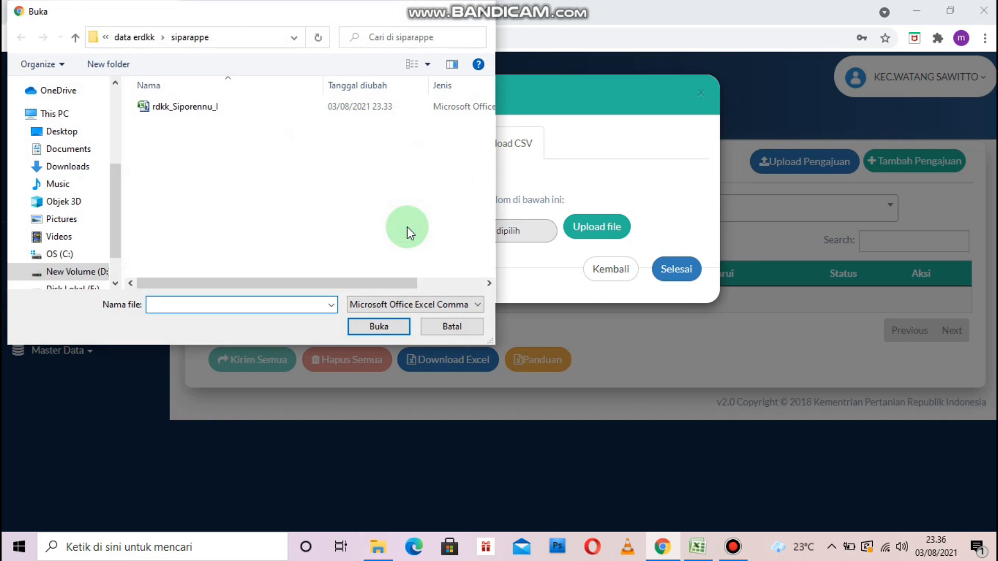
pyautogui.click(213, 115)
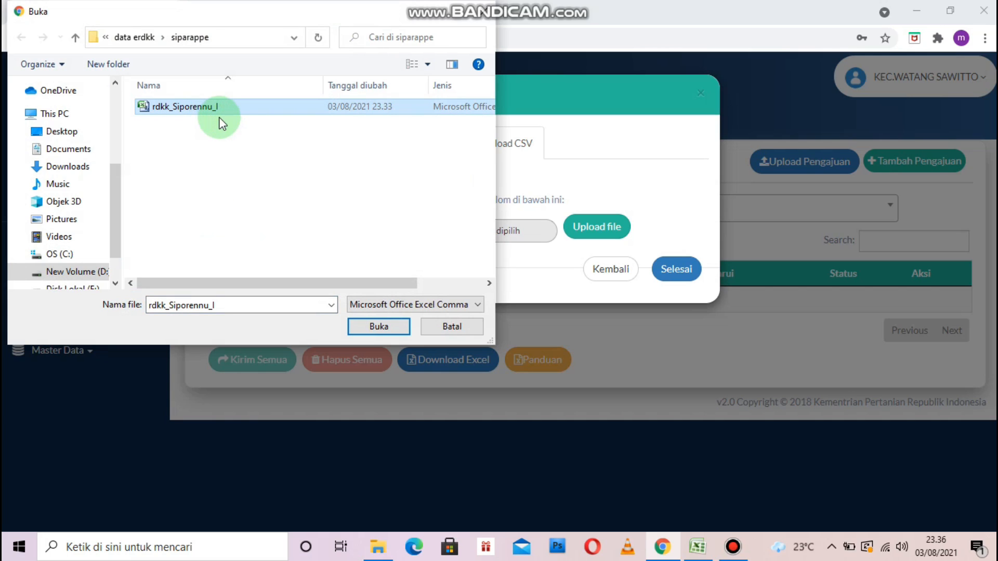
pyautogui.click(375, 325)
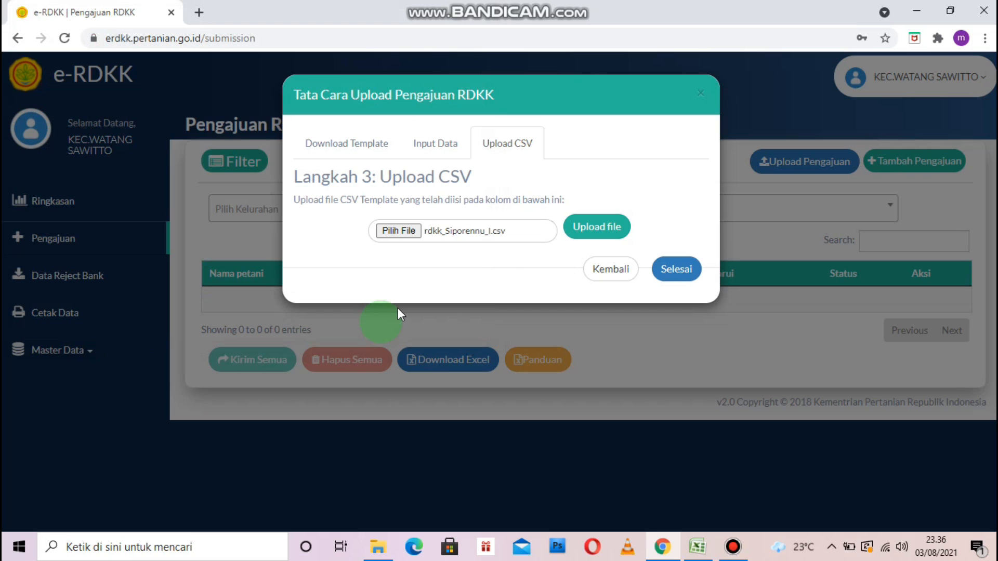
pyautogui.click(595, 234)
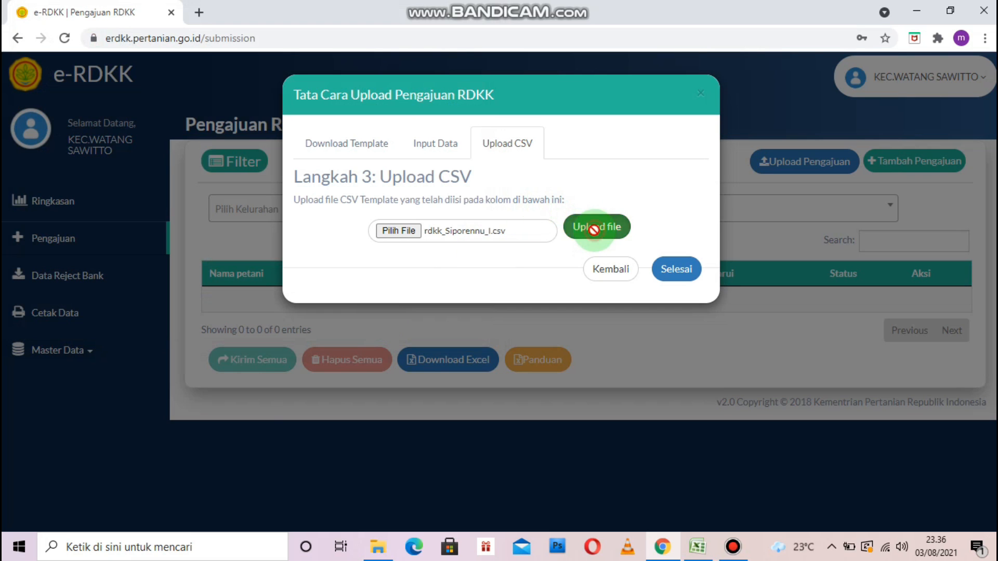
pyautogui.click(631, 124)
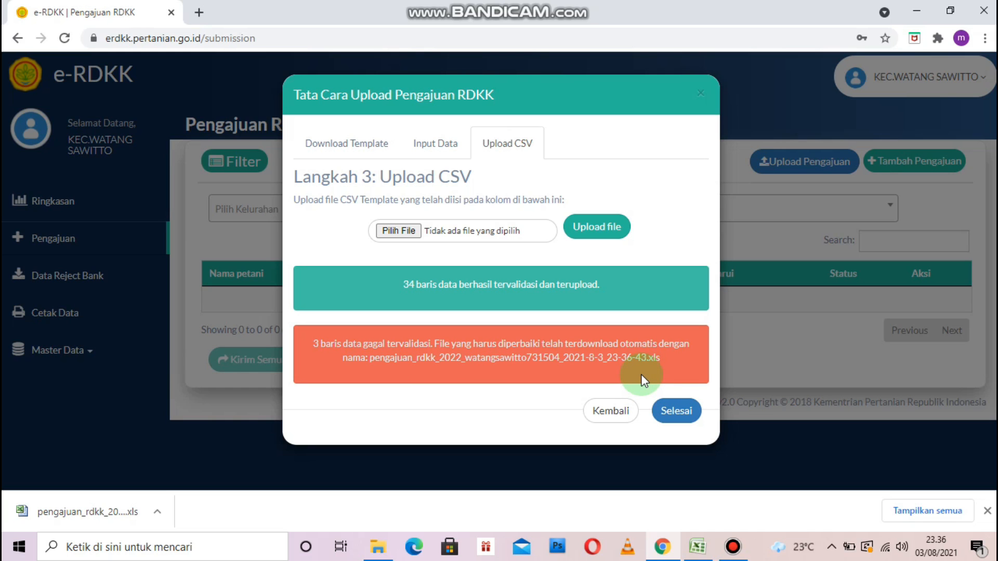
# Finish the upload wizard and open the downloaded pengajuan_rdkk_2022 XLS file with the rows that need correction
pyautogui.click(675, 410)
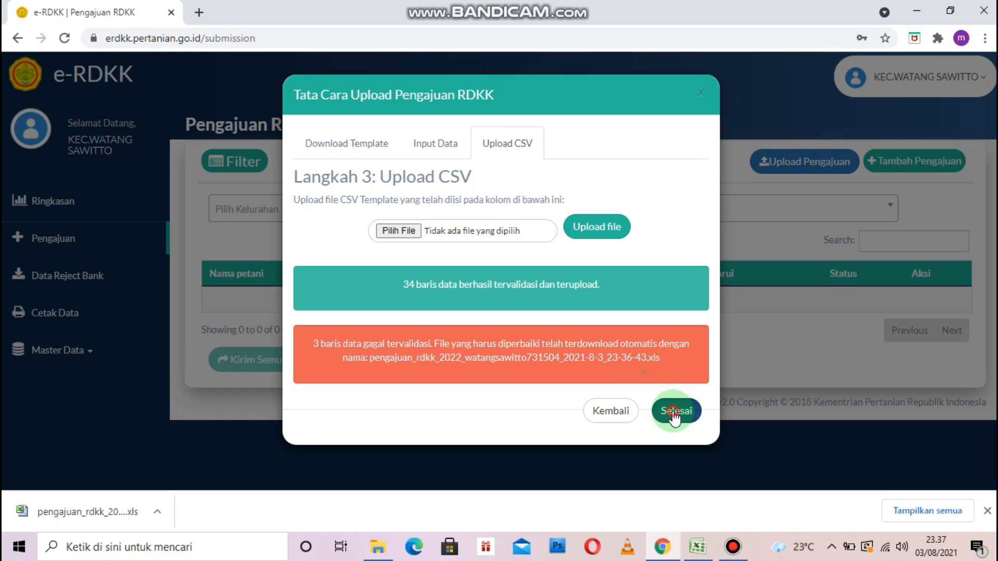
pyautogui.click(84, 509)
# Review row 2 of the rejected-data sheet from Nama Penyuluh across to the Revisi column
pyautogui.click(59, 185)
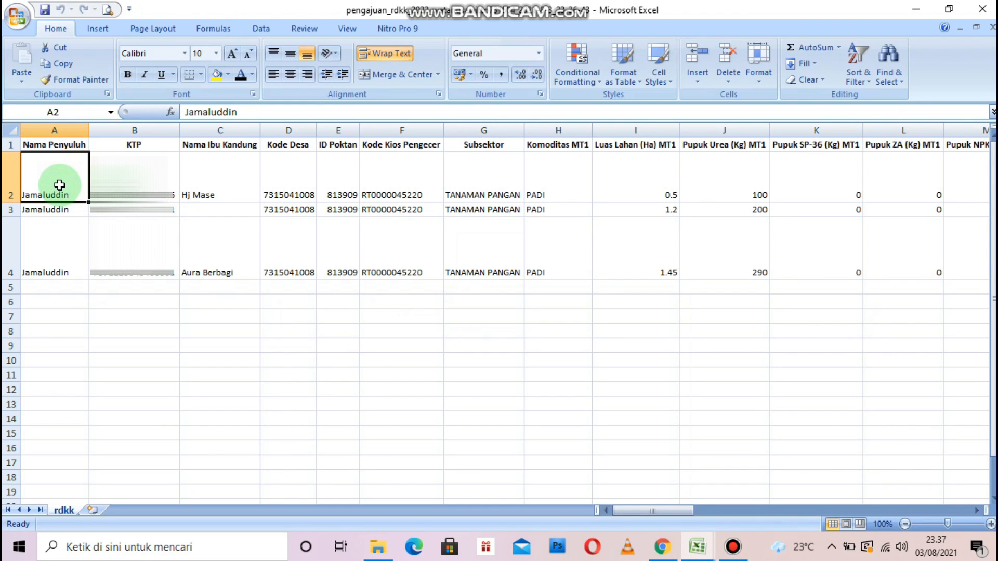
pyautogui.press('Right')
pyautogui.press('Right')
pyautogui.press('Right')
pyautogui.press('Right')
pyautogui.press('Right')
pyautogui.press('Right')
pyautogui.press('Right')
pyautogui.press('Right')
pyautogui.press('Right')
pyautogui.press('Right')
pyautogui.press('Right')
pyautogui.press('Right')
pyautogui.press('Right')
pyautogui.press('Right')
pyautogui.press('Right')
pyautogui.press('Right')
pyautogui.press('Right')
pyautogui.press('Right')
pyautogui.press('Right')
pyautogui.press('Right')
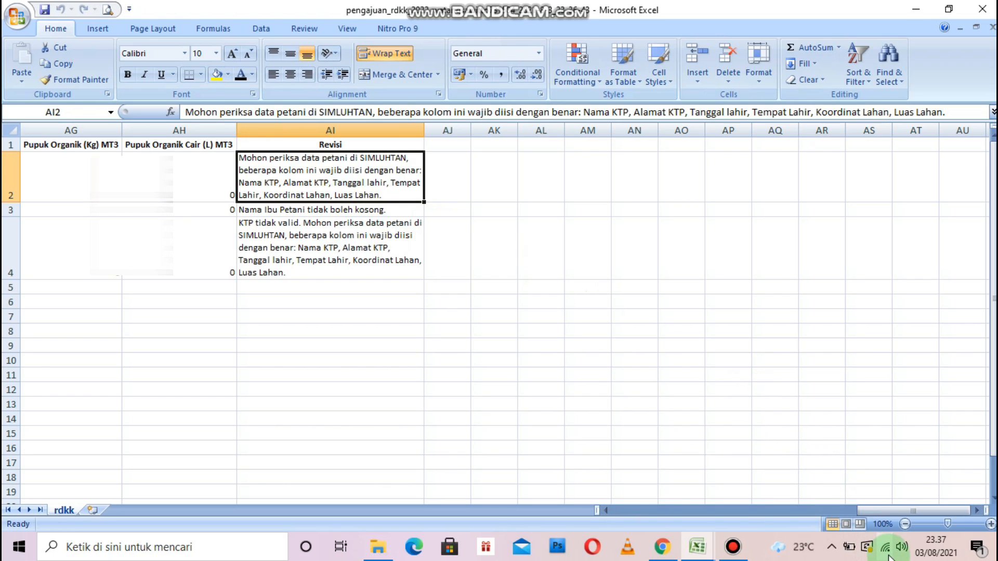
# Compare the KTP and Nama Ibu Kandung cells of the rejected rows with the Revisi notes for rows 2 to 4
pyautogui.moveTo(907, 512); pyautogui.dragTo(570, 513)
pyautogui.click(161, 250)
pyautogui.click(213, 265)
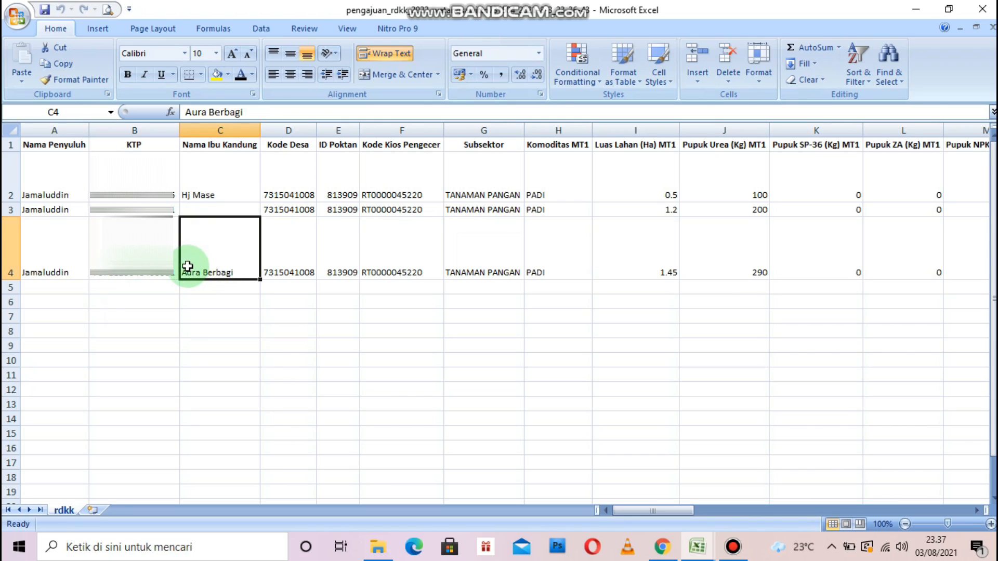
pyautogui.click(234, 207)
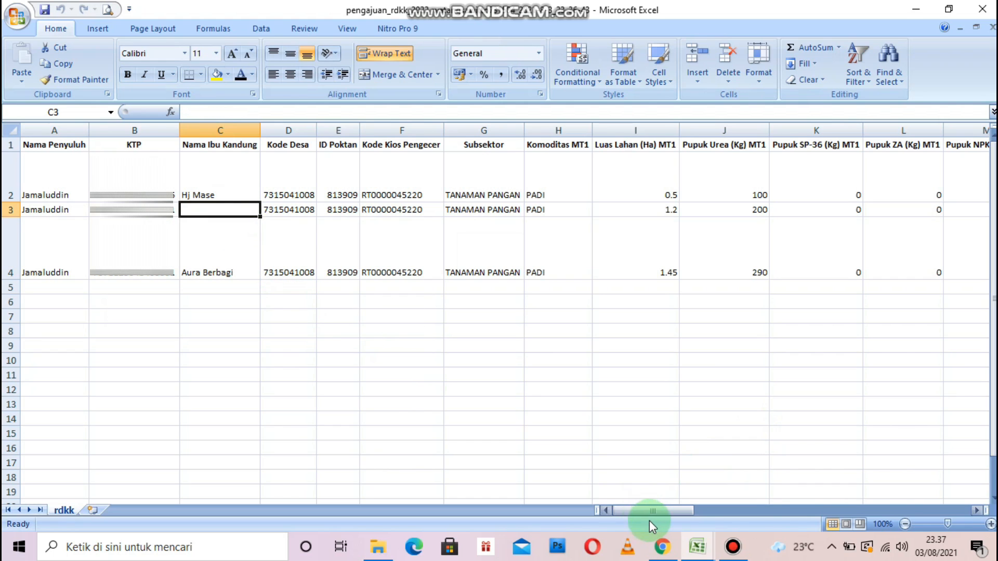
pyautogui.moveTo(650, 509); pyautogui.dragTo(925, 509)
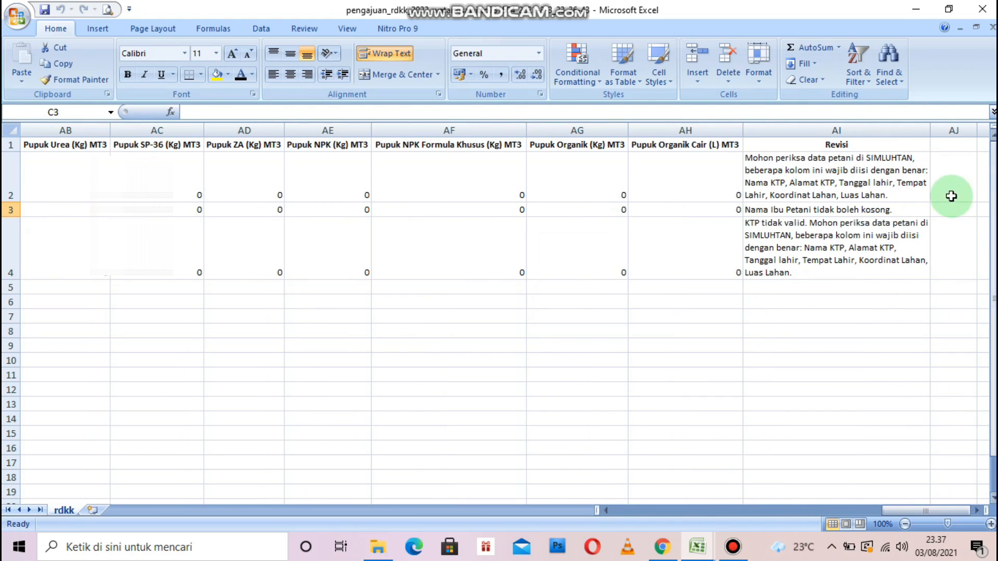
pyautogui.click(877, 180)
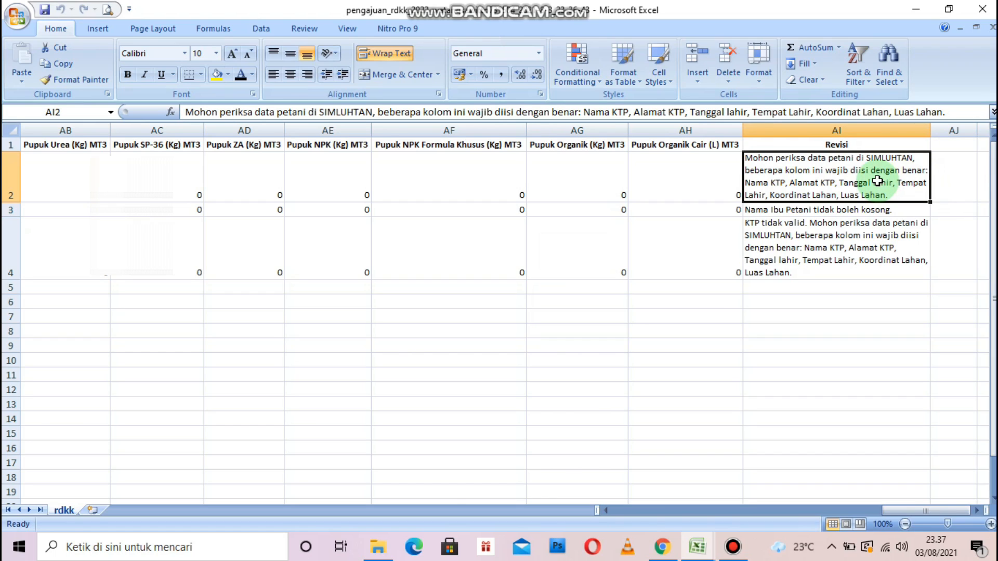
pyautogui.click(859, 249)
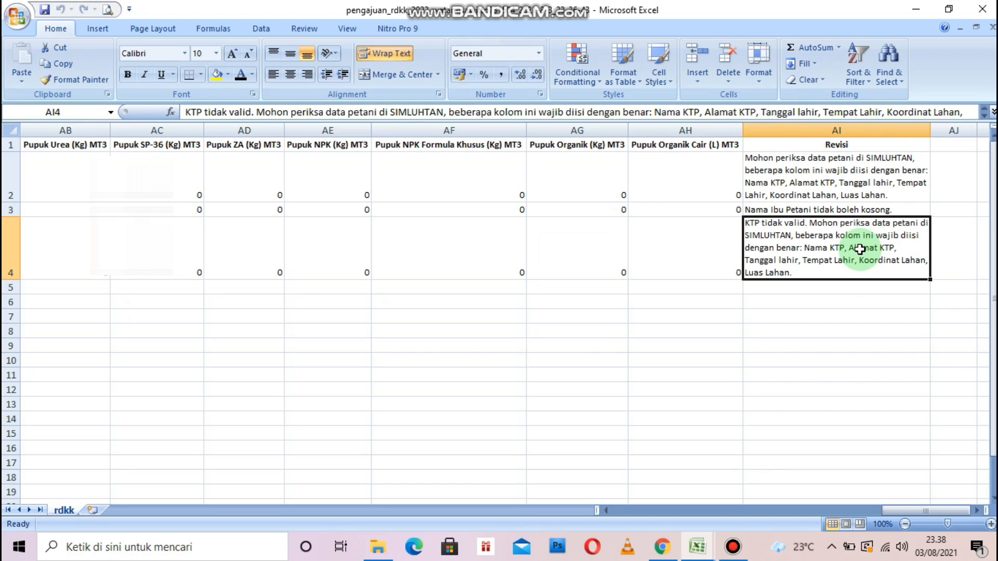
pyautogui.click(833, 210)
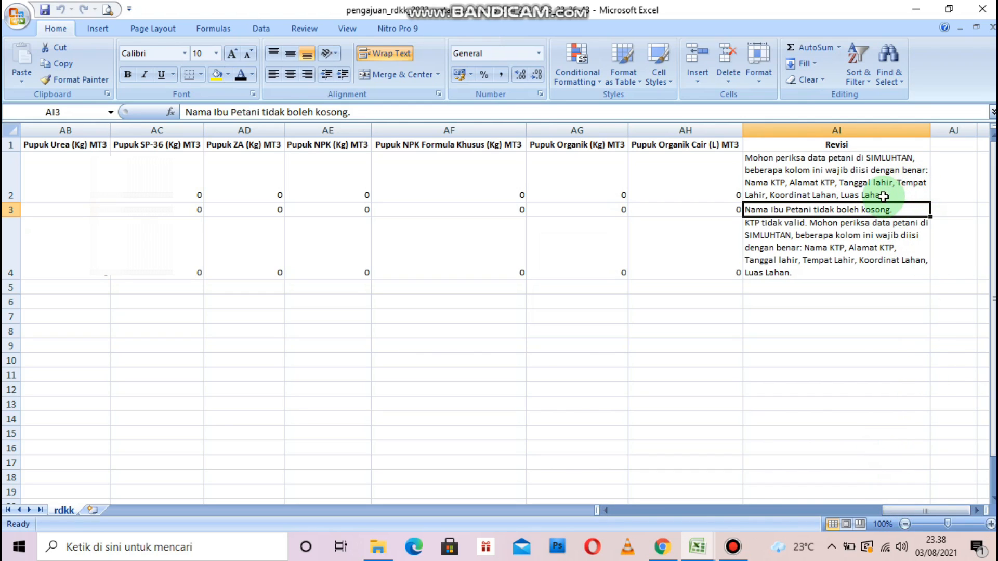
# Delete the entire Revisi column from the rejected-data sheet
pyautogui.click(851, 130)
pyautogui.rightClick(850, 129)
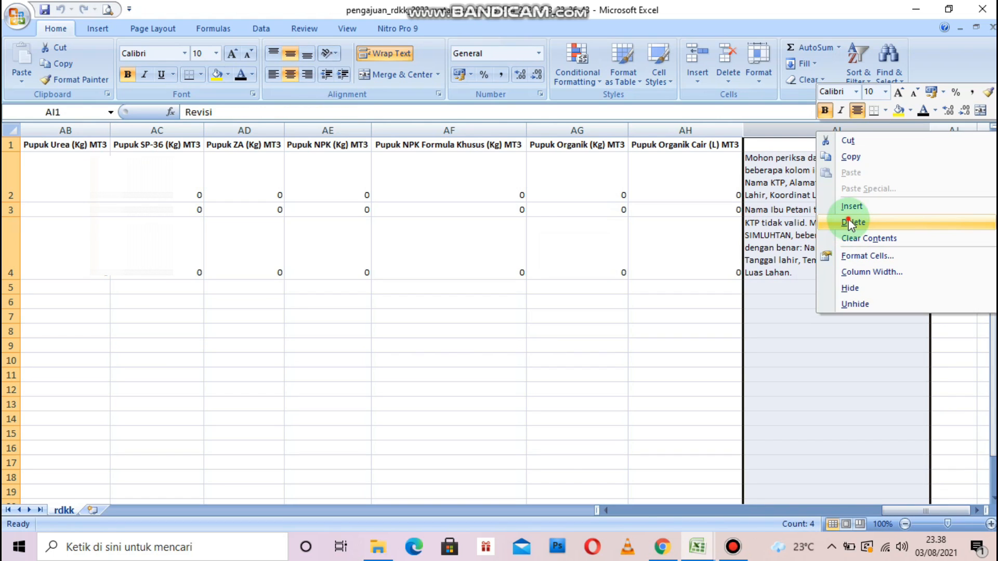
pyautogui.click(849, 219)
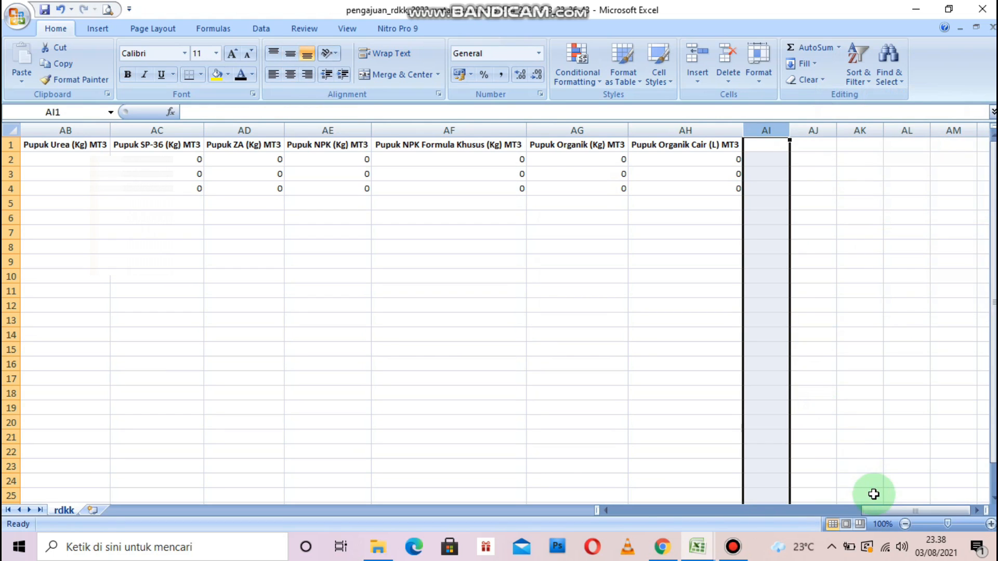
pyautogui.moveTo(645, 500); pyautogui.dragTo(641, 509)
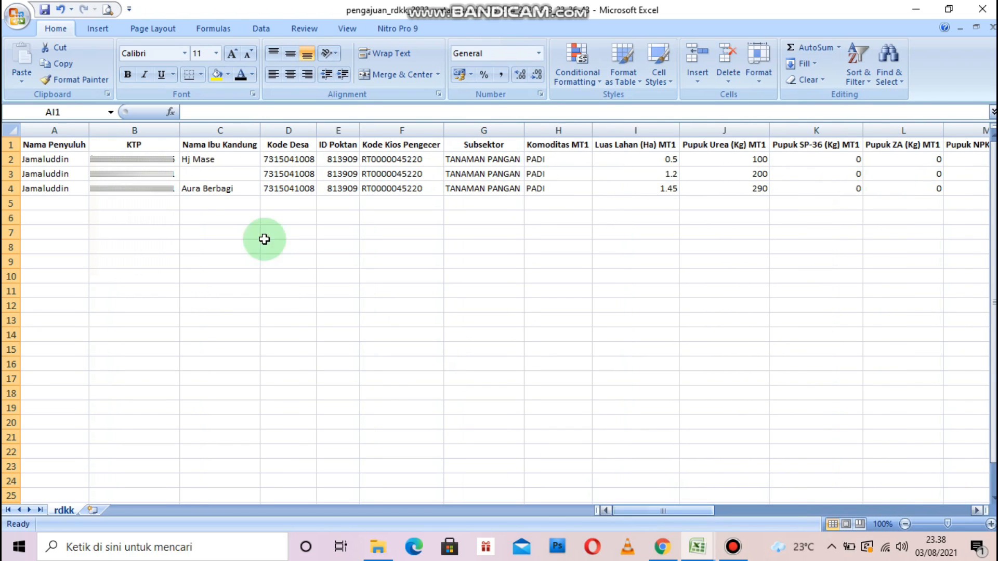
pyautogui.click(21, 17)
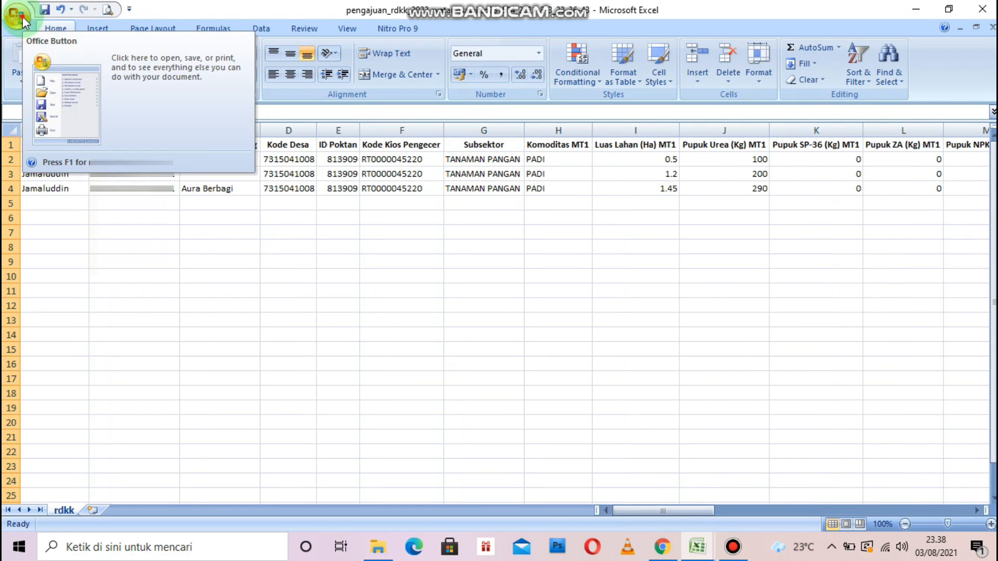
pyautogui.click(23, 17)
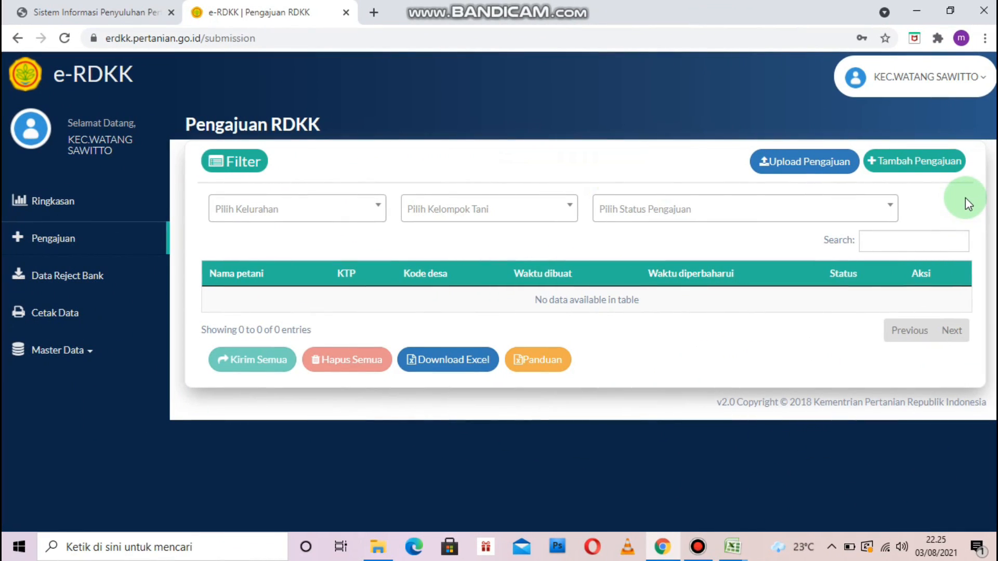
# Create a new individual RDKK submission in e-RDKK with SIPARAPPE as the Desa
pyautogui.click(923, 172)
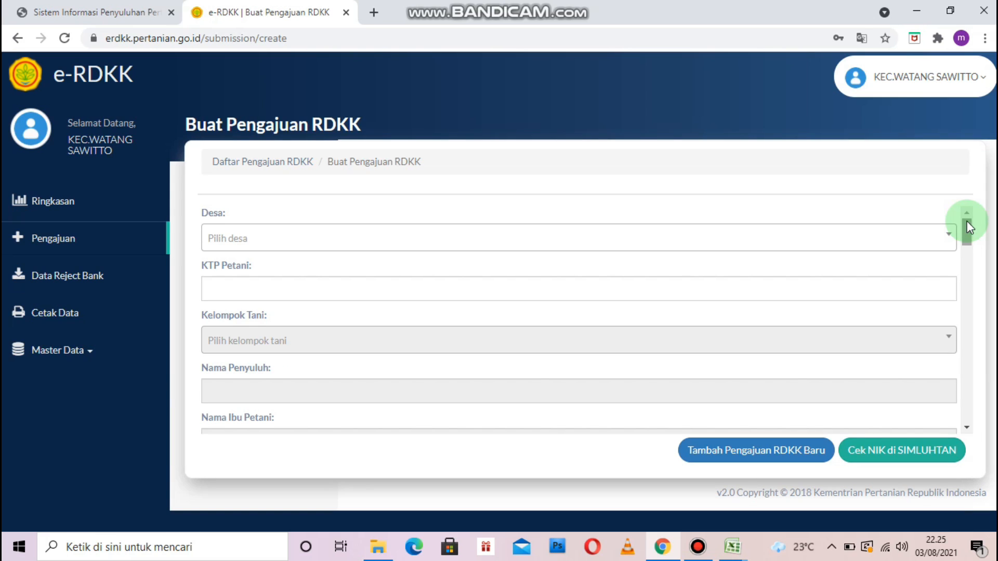
pyautogui.click(945, 239)
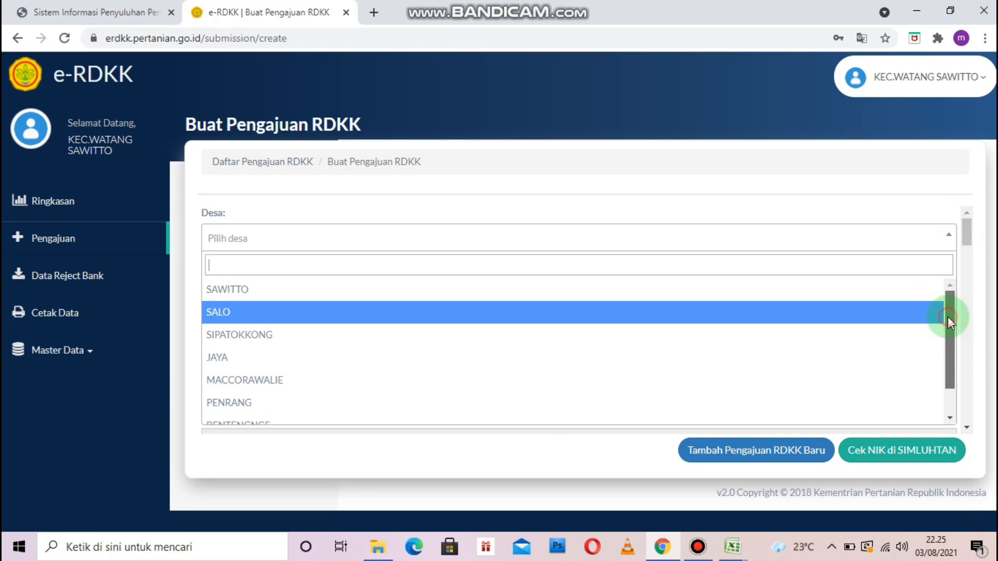
pyautogui.moveTo(947, 316); pyautogui.dragTo(947, 351)
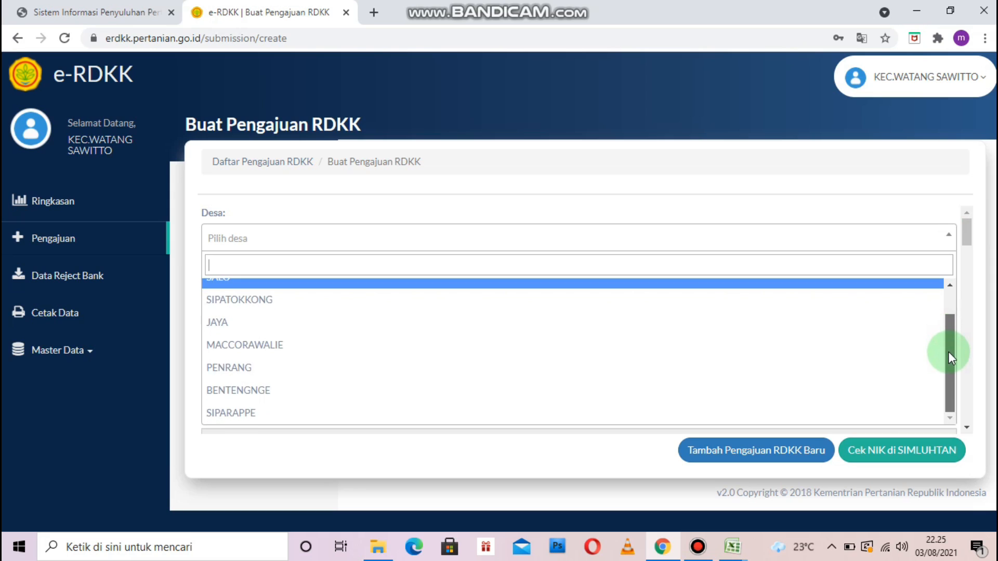
pyautogui.click(315, 423)
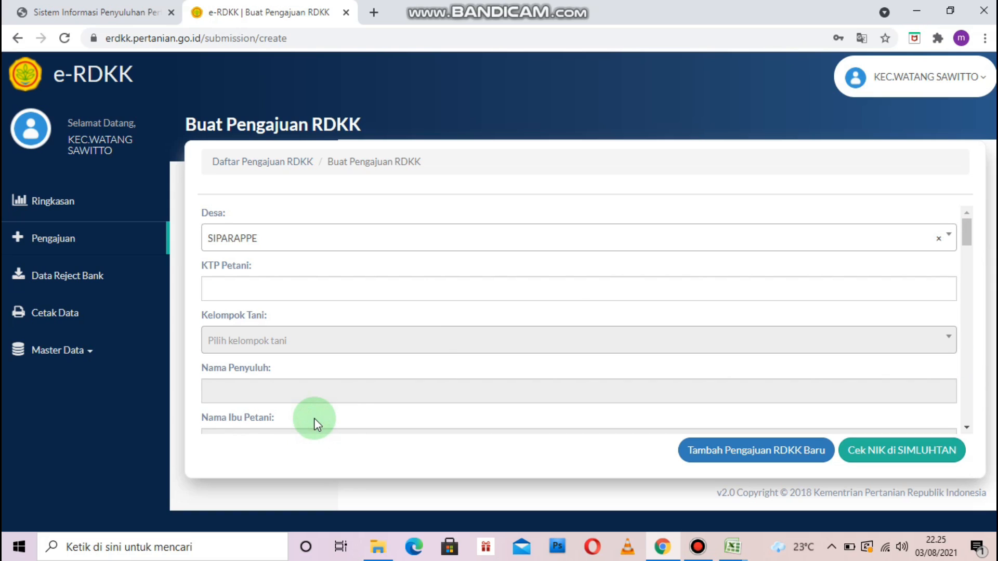
# Paste the farmer's ID card number into the KTP Petani field of the new submission
pyautogui.click(538, 292)
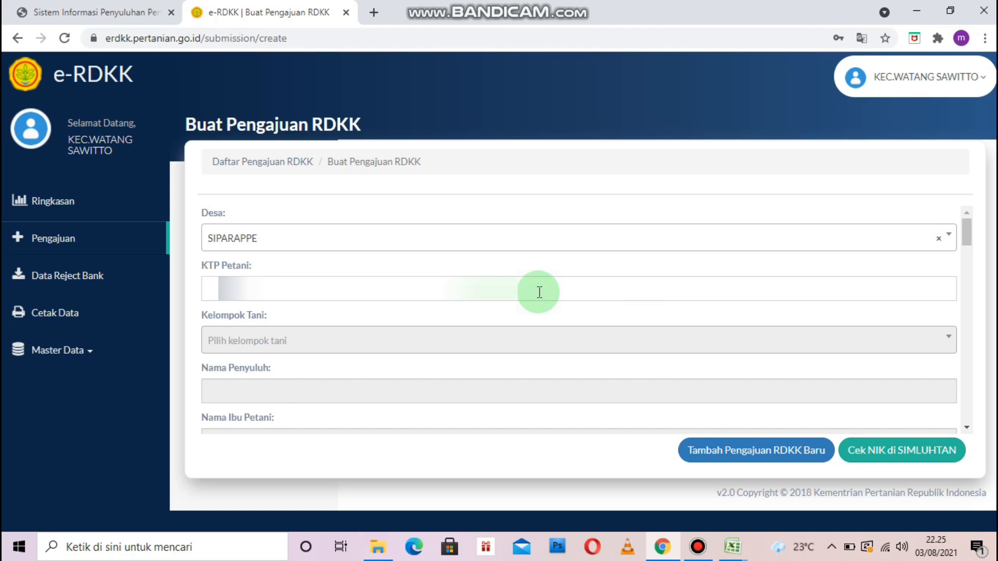
pyautogui.hotkey('ctrl', 'v')
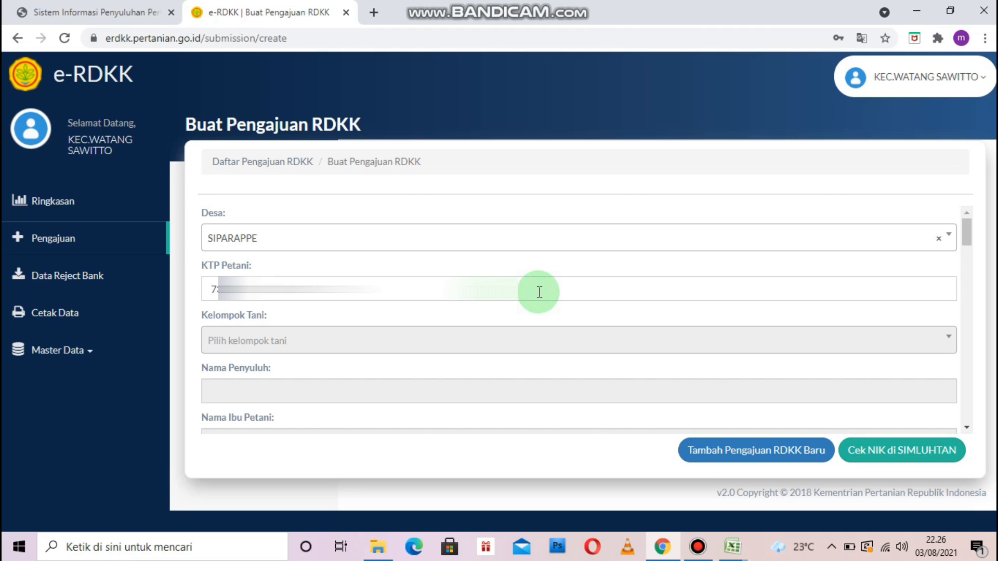
pyautogui.click(594, 343)
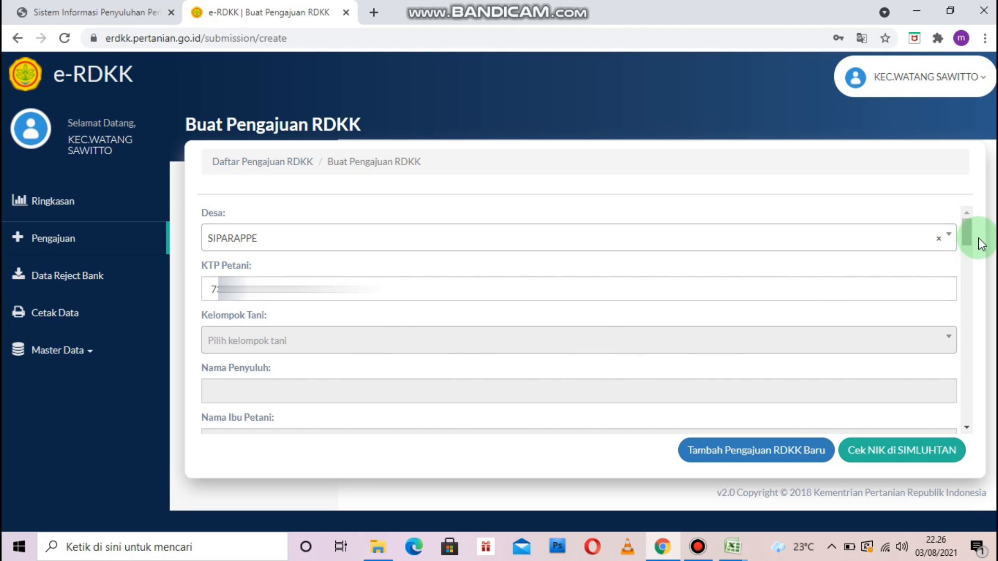
pyautogui.moveTo(970, 238)
pyautogui.mouseDown()
pyautogui.moveTo(968, 250)
pyautogui.moveTo(972, 220)
pyautogui.mouseUp()
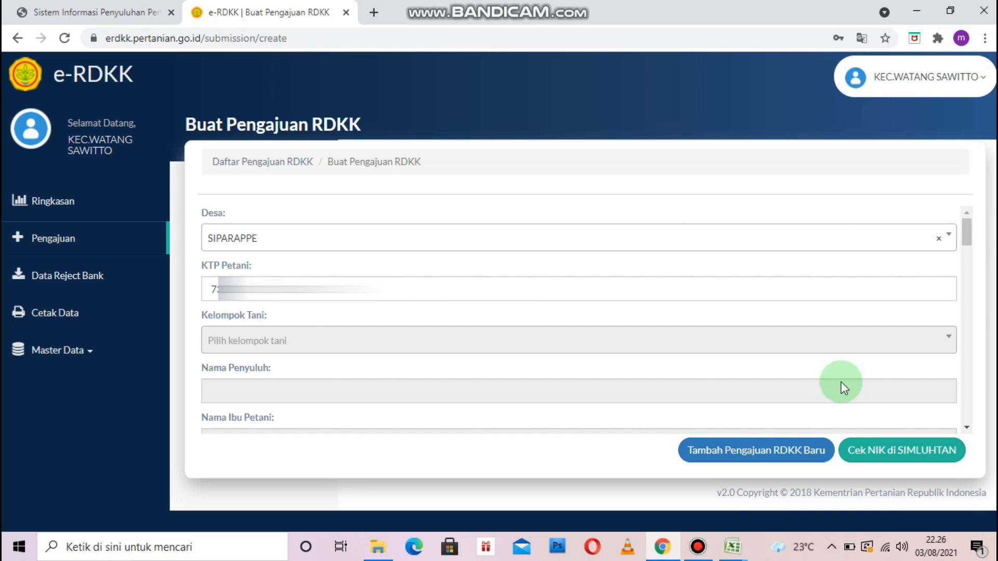
# Check the farmer's NIK against SIMLUHTAN and repeat the check, dismissing each message
pyautogui.click(894, 456)
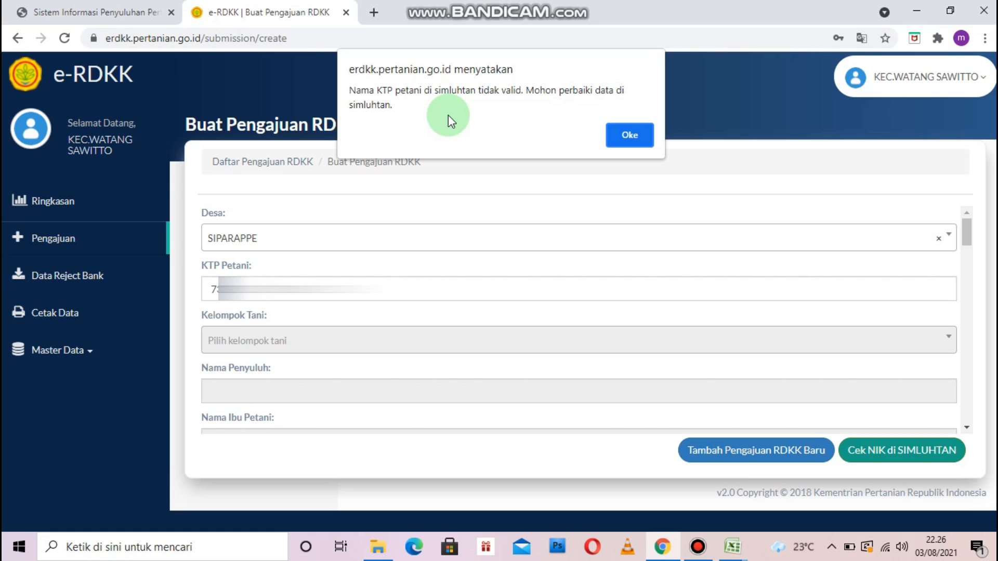
pyautogui.click(622, 138)
pyautogui.click(878, 452)
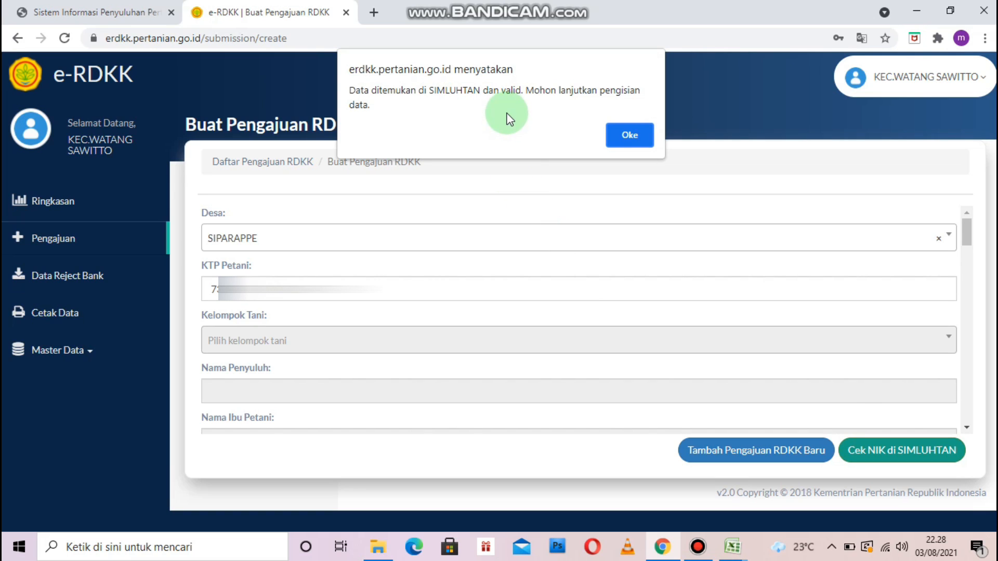
pyautogui.click(635, 136)
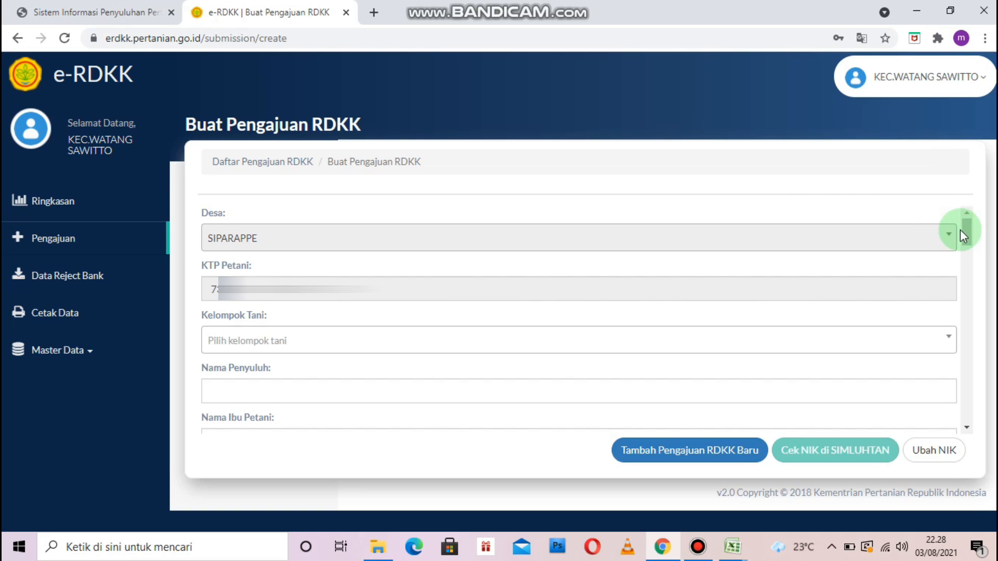
# Search for "siporennu I" under Kelompok Tani and choose Siporennu I
pyautogui.moveTo(964, 231); pyautogui.dragTo(963, 235)
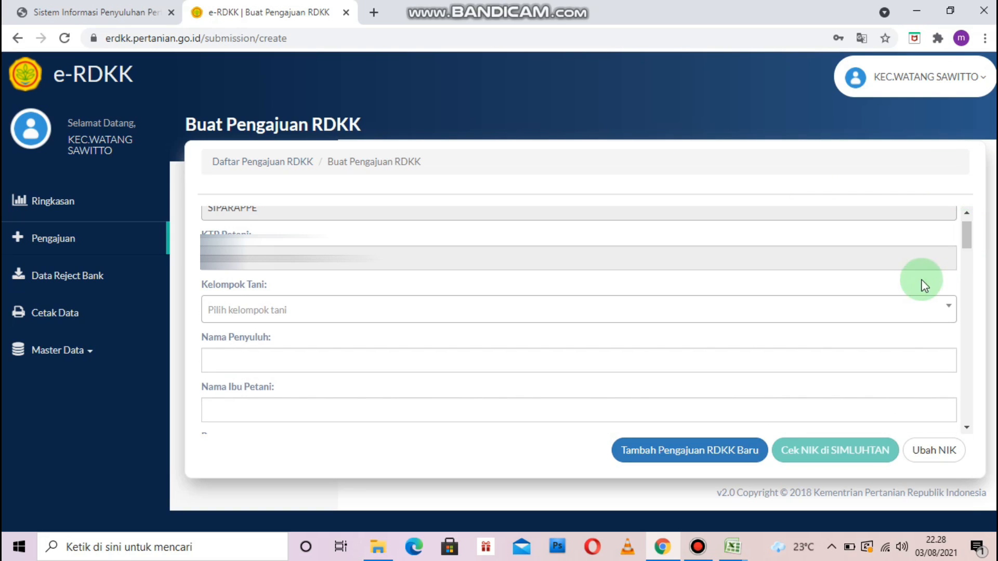
pyautogui.click(910, 312)
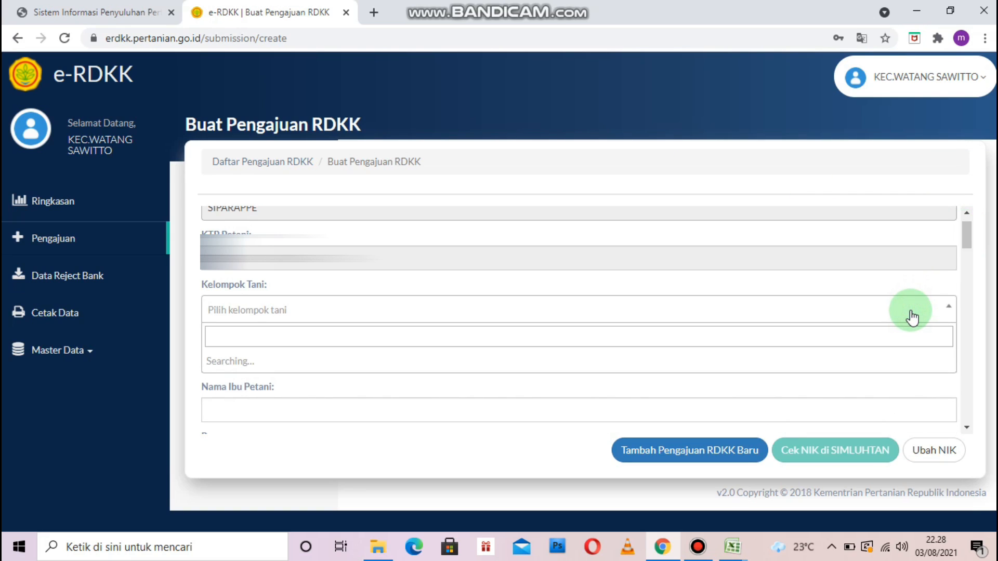
pyautogui.write('siporennu I')
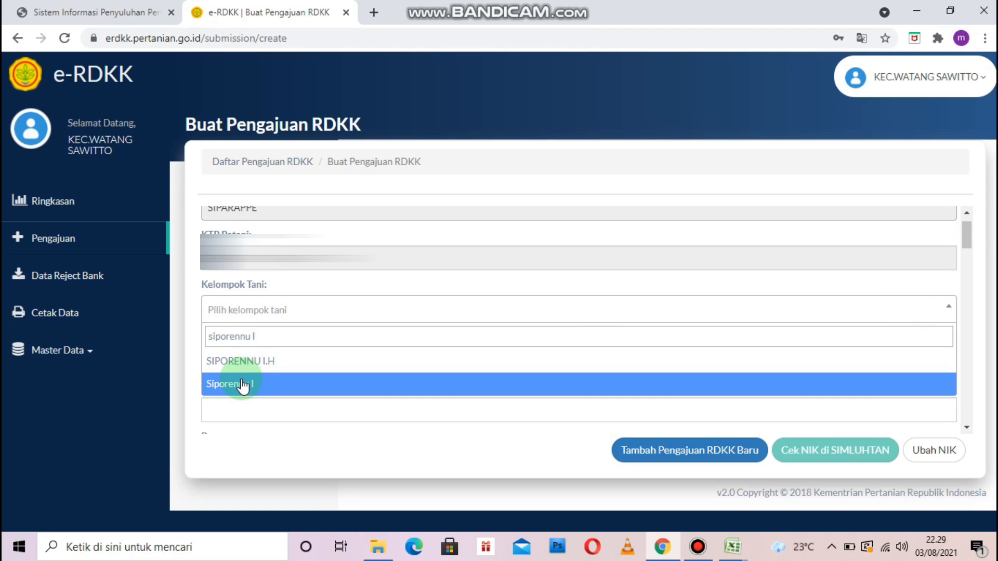
pyautogui.click(237, 382)
# Enter the extension officer's name as Nama Penyuluh and the farmer's mother's name as Nama Ibu Petani
pyautogui.click(736, 363)
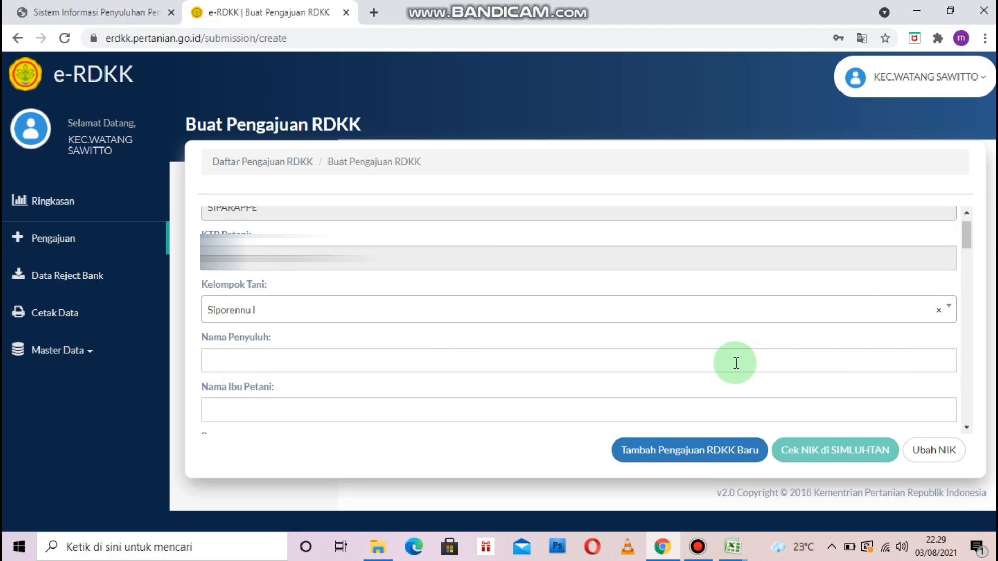
pyautogui.write('Jamaluddin')
pyautogui.scroll(-3, 962, 423)
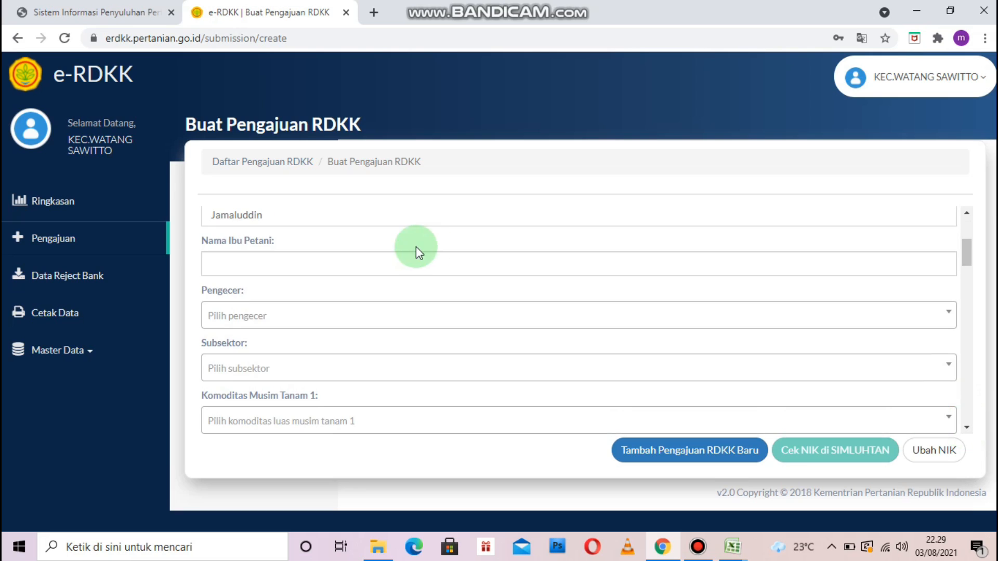
pyautogui.click(319, 254)
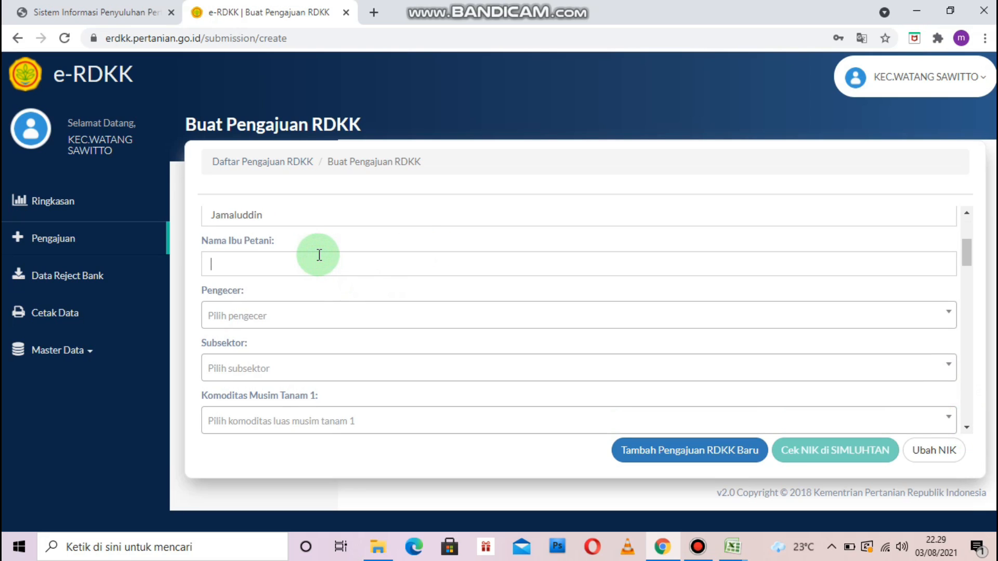
pyautogui.write('Hj. Dannu')
# Set Pengecer to UD.DAUN BUAH, Subsektor to TANAMAN PANGAN and Komoditas Musim Tanam 1 to PADI
pyautogui.click(303, 322)
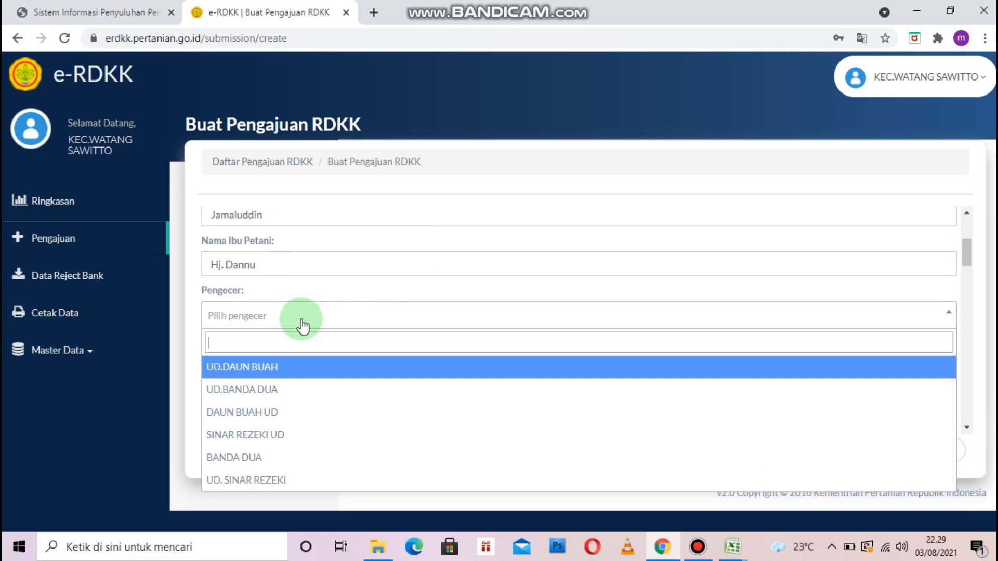
pyautogui.click(268, 373)
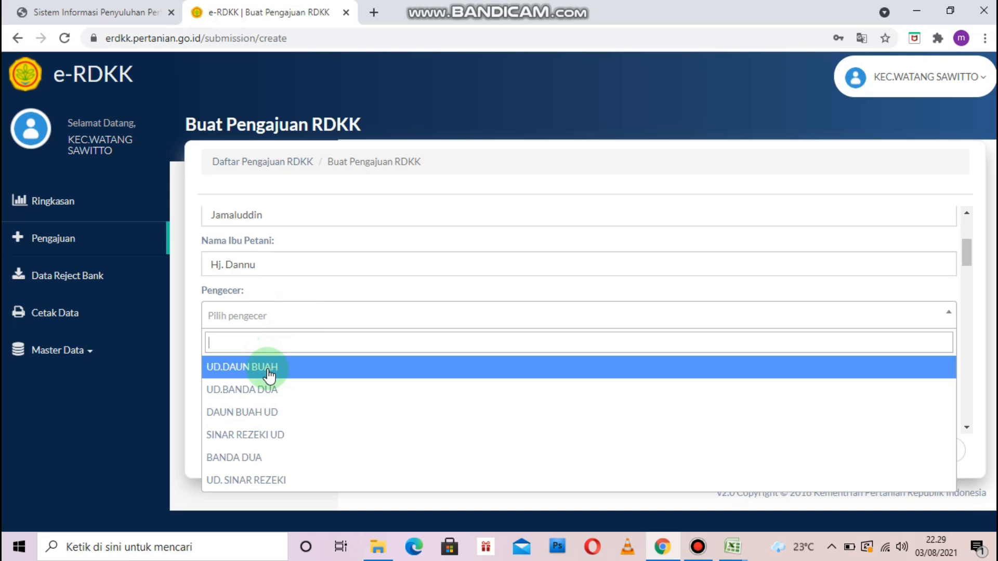
pyautogui.click(269, 373)
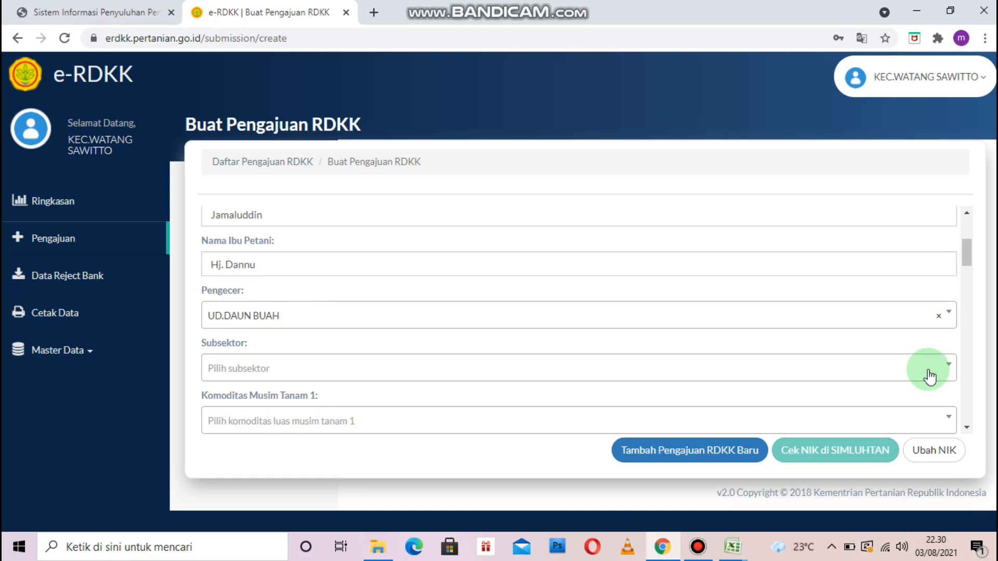
pyautogui.click(929, 374)
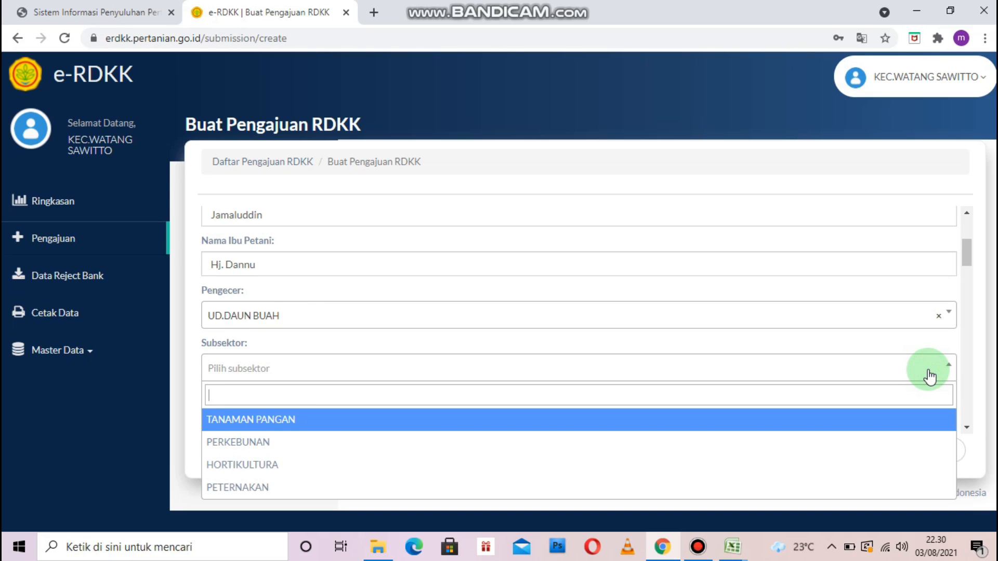
pyautogui.click(334, 418)
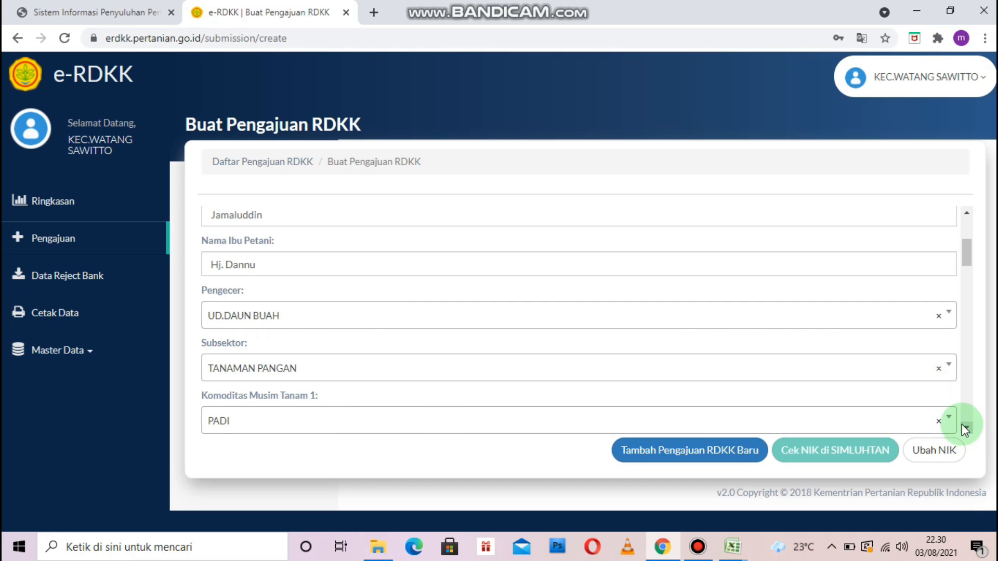
# Set Komoditas Musim Tanam 2 to PADI and its Luas Tanam to 2 ha
pyautogui.click(962, 424)
pyautogui.scroll(-8, 961, 424)
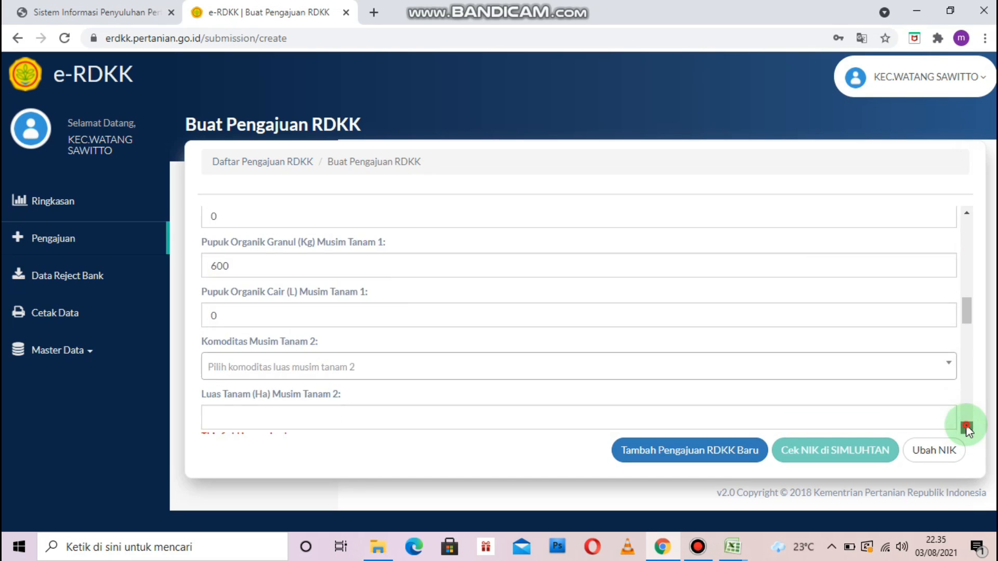
pyautogui.click(891, 337)
pyautogui.click(231, 394)
pyautogui.click(629, 387)
pyautogui.write('2')
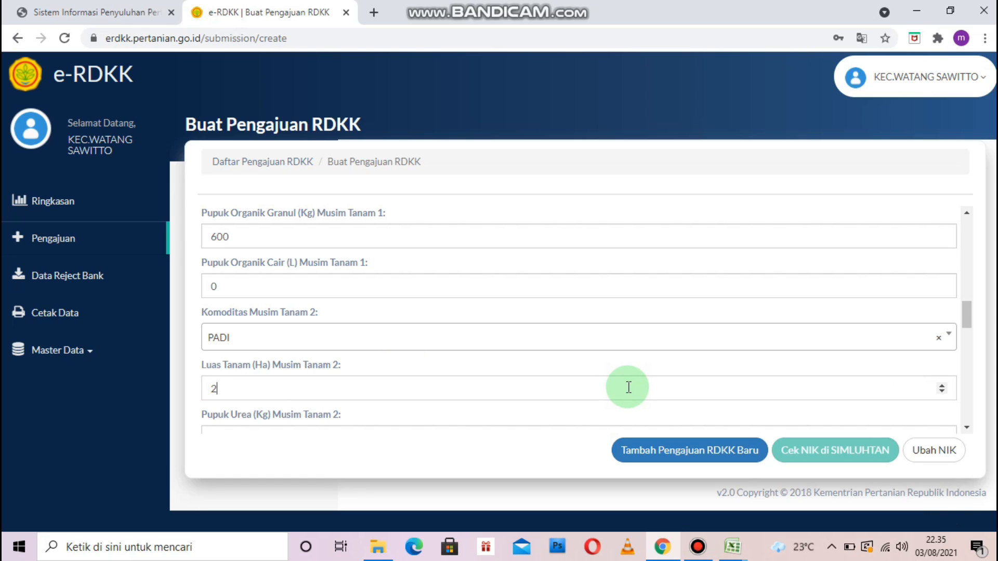
# Try 1 ha as the Luas Tanam for Musim Tanam 2 and restore it to 2 ha
pyautogui.click(244, 387)
pyautogui.write('1')
pyautogui.moveTo(245, 387); pyautogui.dragTo(171, 393)
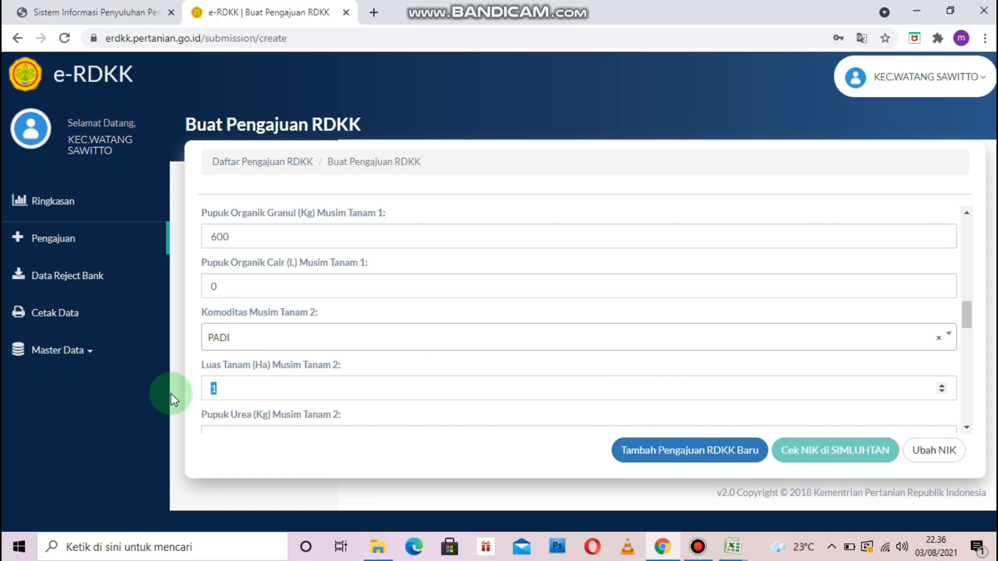
pyautogui.write('2')
# Set the Musim Tanam 2 fertilizers to 400 kg Urea, 600 kg NPK and 500 kg Organik Granul
pyautogui.click(968, 428)
pyautogui.click(967, 428)
pyautogui.click(260, 385)
pyautogui.write('400')
pyautogui.click(968, 427)
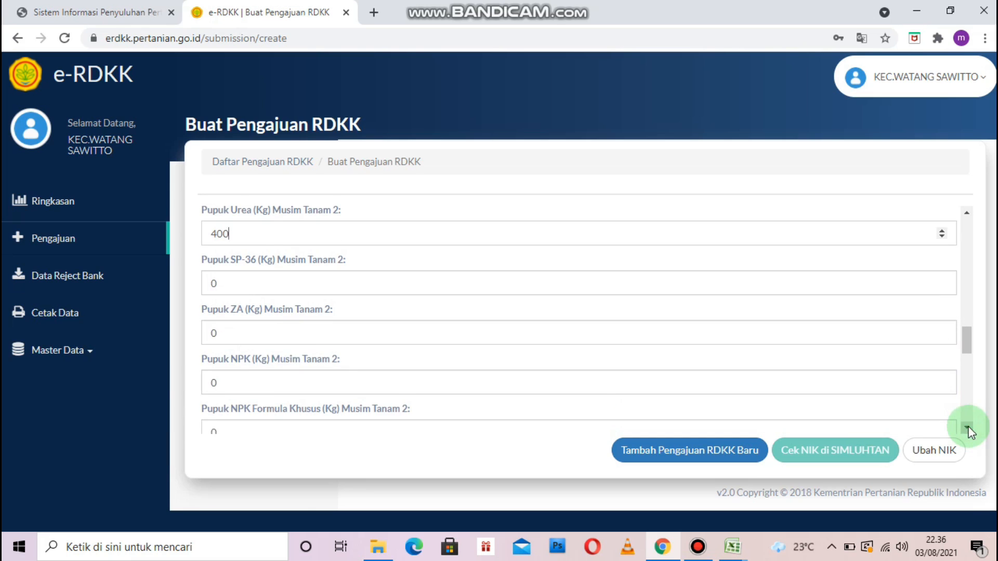
pyautogui.moveTo(229, 381); pyautogui.dragTo(191, 380)
pyautogui.write('600')
pyautogui.click(967, 428)
pyautogui.moveTo(270, 338); pyautogui.dragTo(181, 335)
pyautogui.write('500')
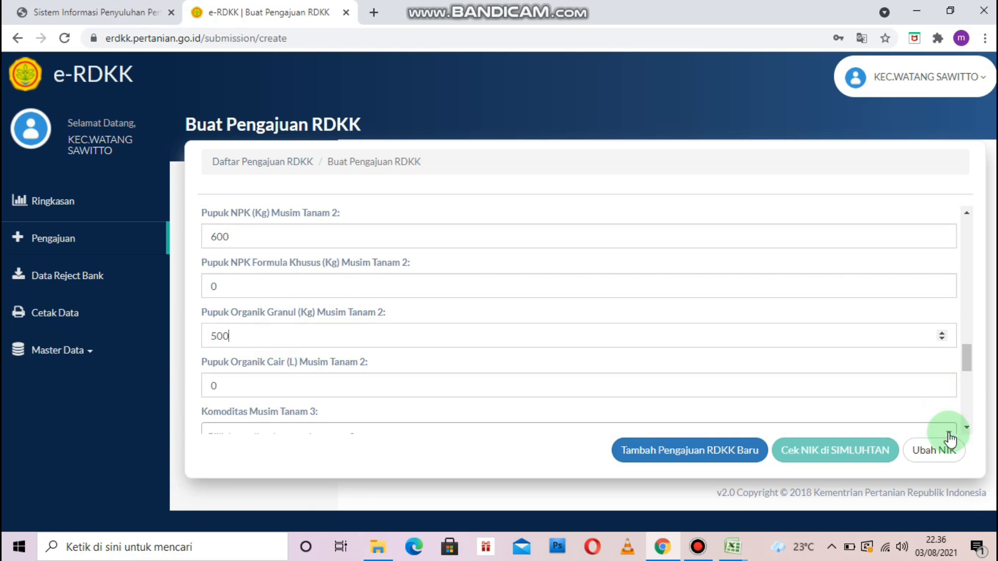
# Try to submit the new RDKK entry and dismiss the message
pyautogui.click(968, 429)
pyautogui.click(968, 428)
pyautogui.click(683, 450)
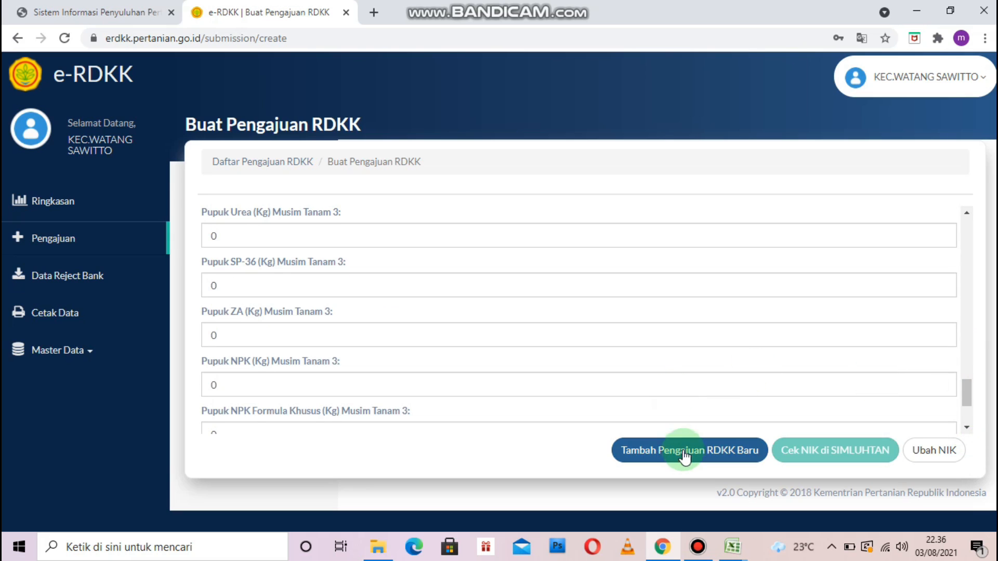
pyautogui.click(642, 121)
# Set Komoditas Musim Tanam 3 to PADI and submit the new RDKK entry again
pyautogui.click(948, 354)
pyautogui.click(904, 260)
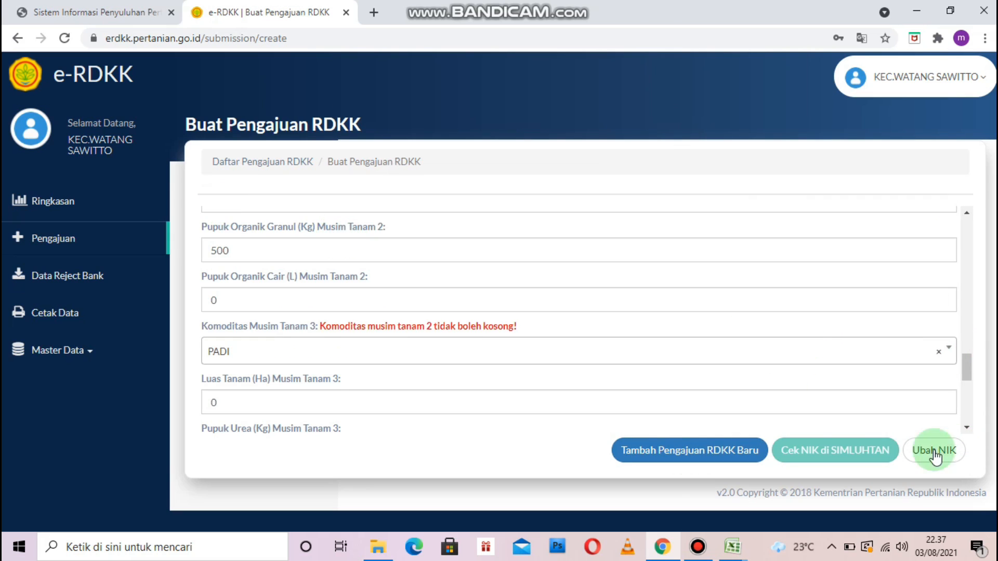
pyautogui.click(967, 428)
pyautogui.click(706, 456)
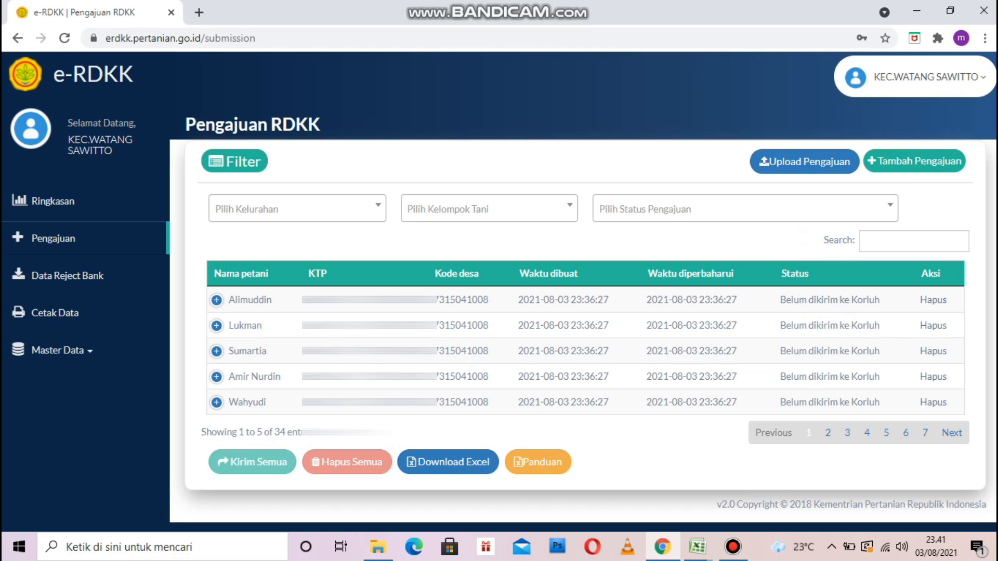
# Expand the first farmer's record in the submission list, review its personal and MT1 to MT3 details, and collapse it
pyautogui.click(272, 324)
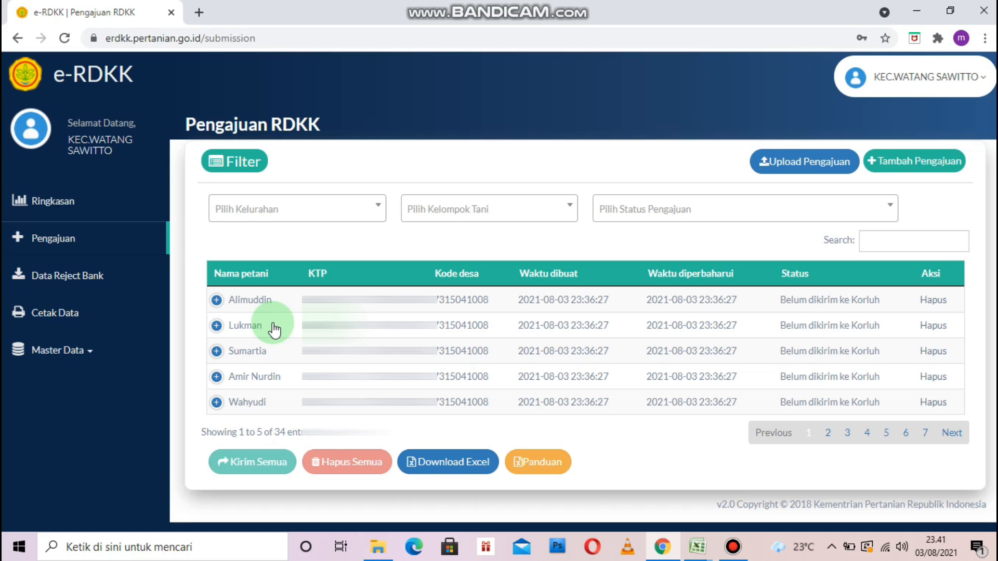
pyautogui.click(217, 302)
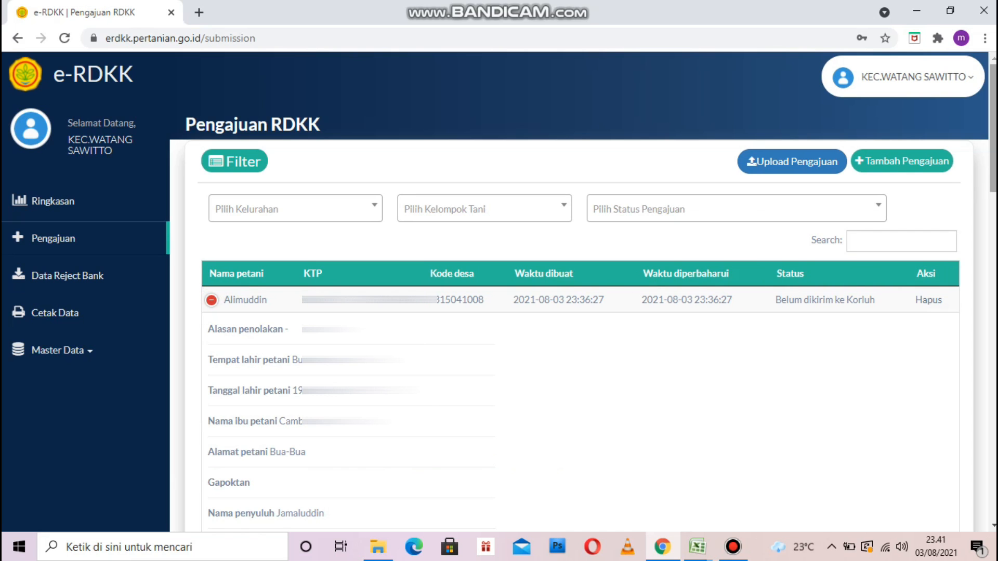
pyautogui.scroll(-10, 499, 291)
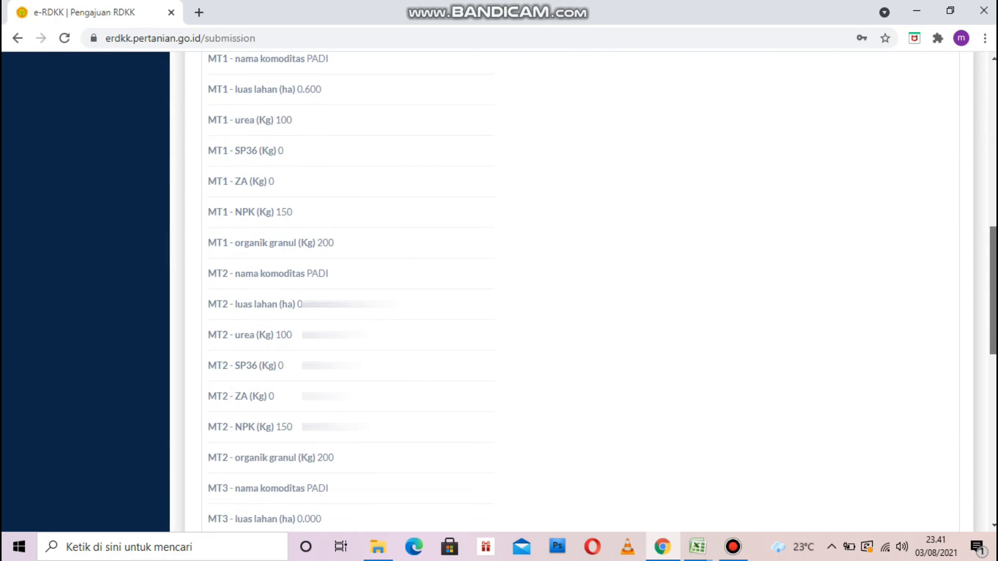
pyautogui.scroll(-1, 499, 291)
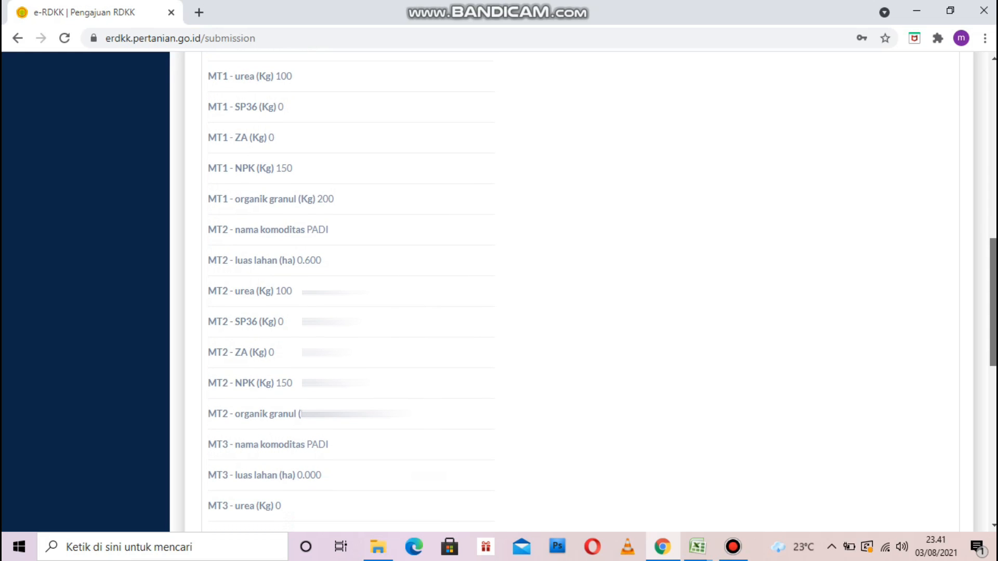
pyautogui.scroll(11, 499, 291)
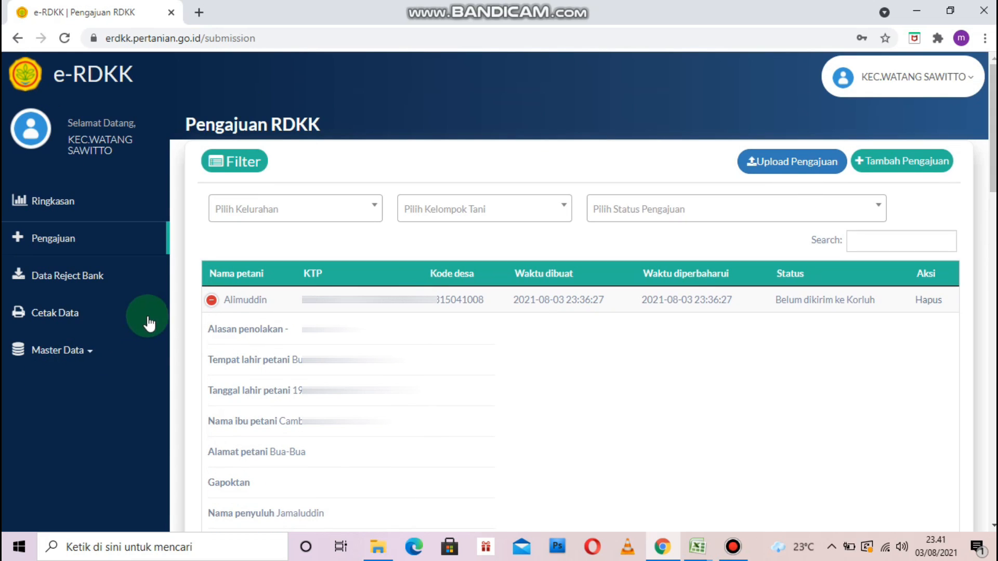
pyautogui.click(212, 302)
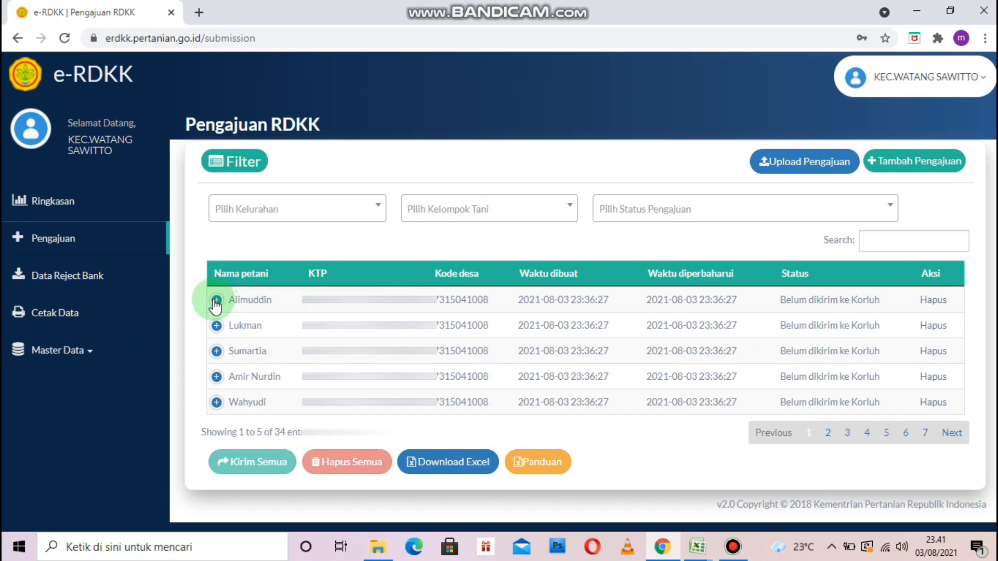